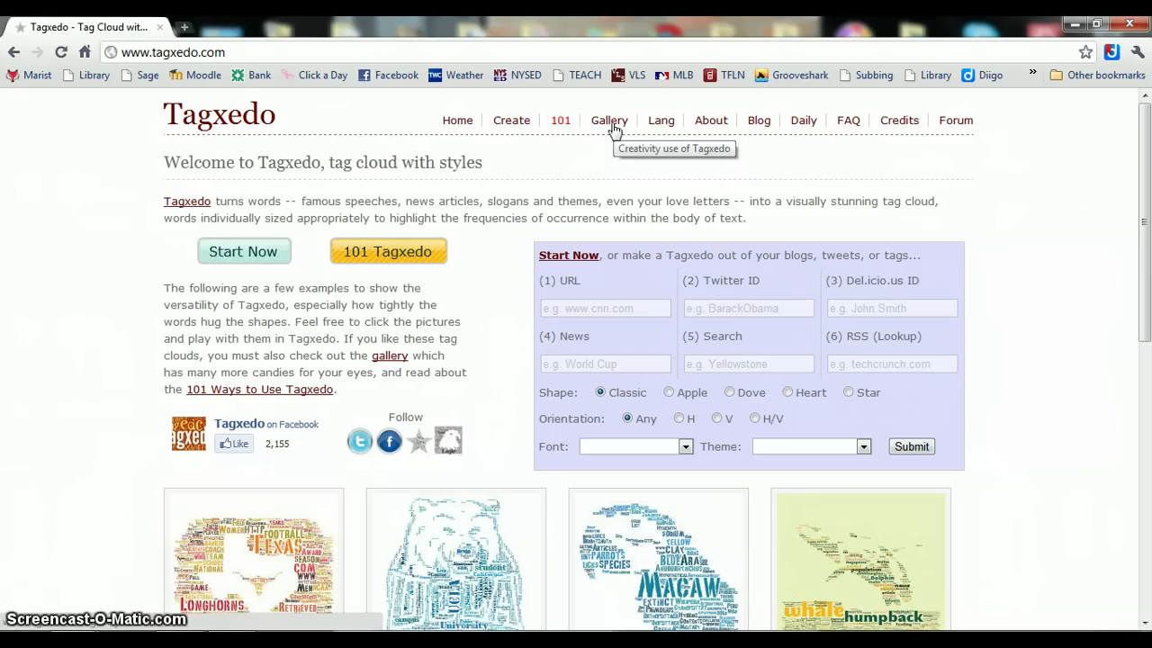
left_click(510, 121)
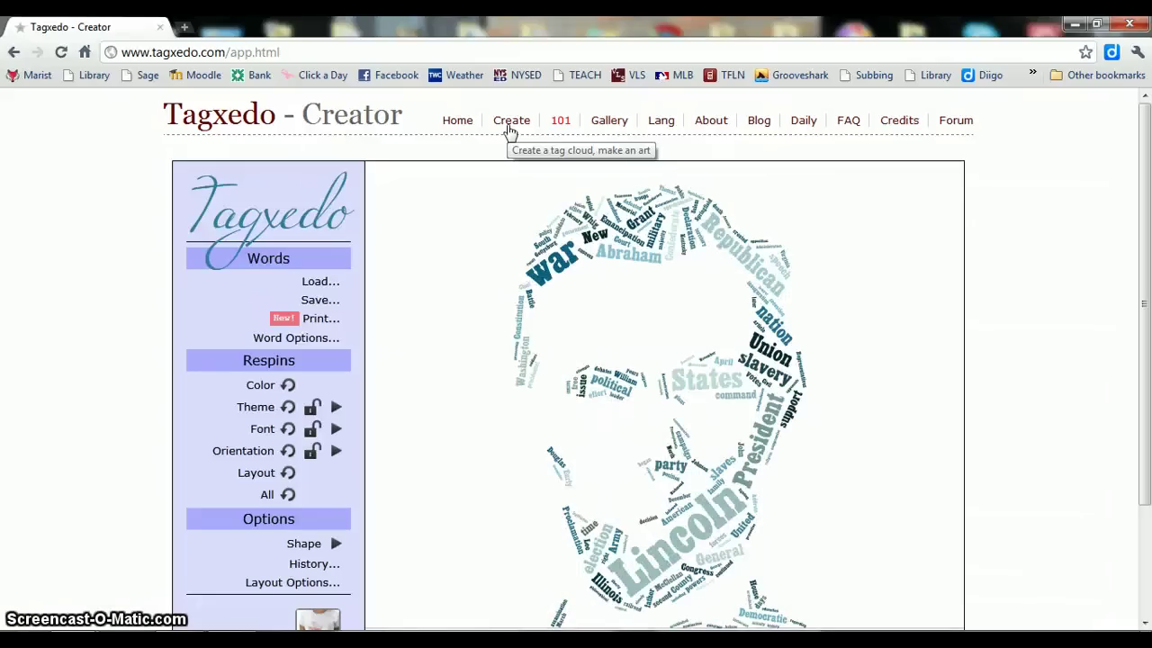
scroll(500, 149, "down", 1)
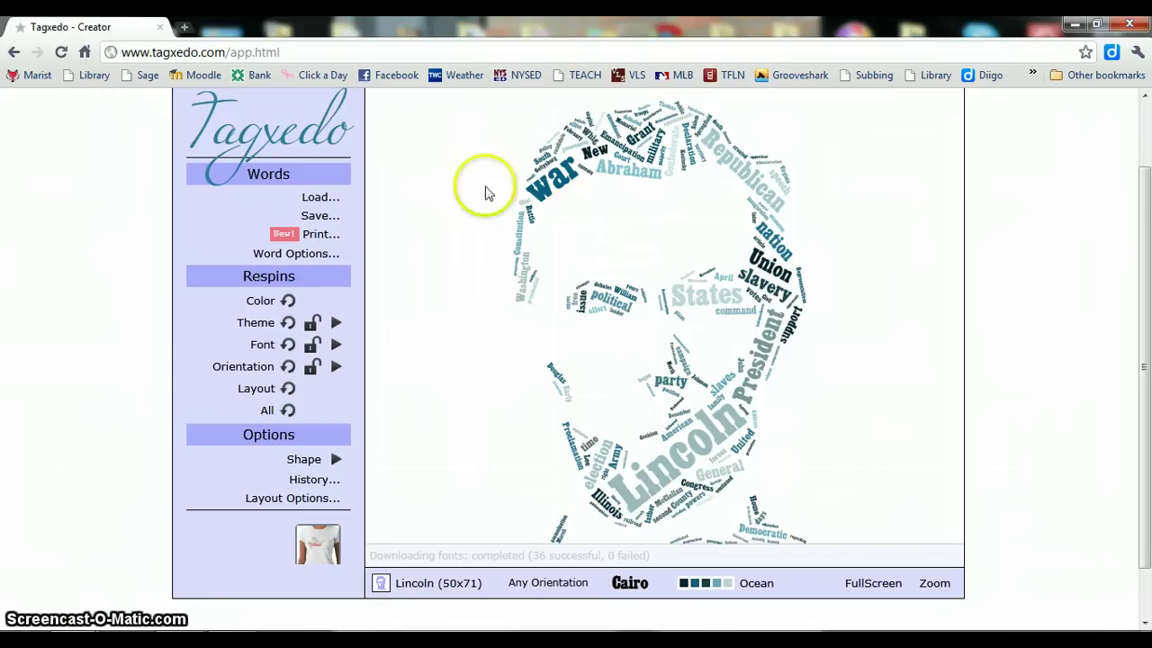
left_click(316, 200)
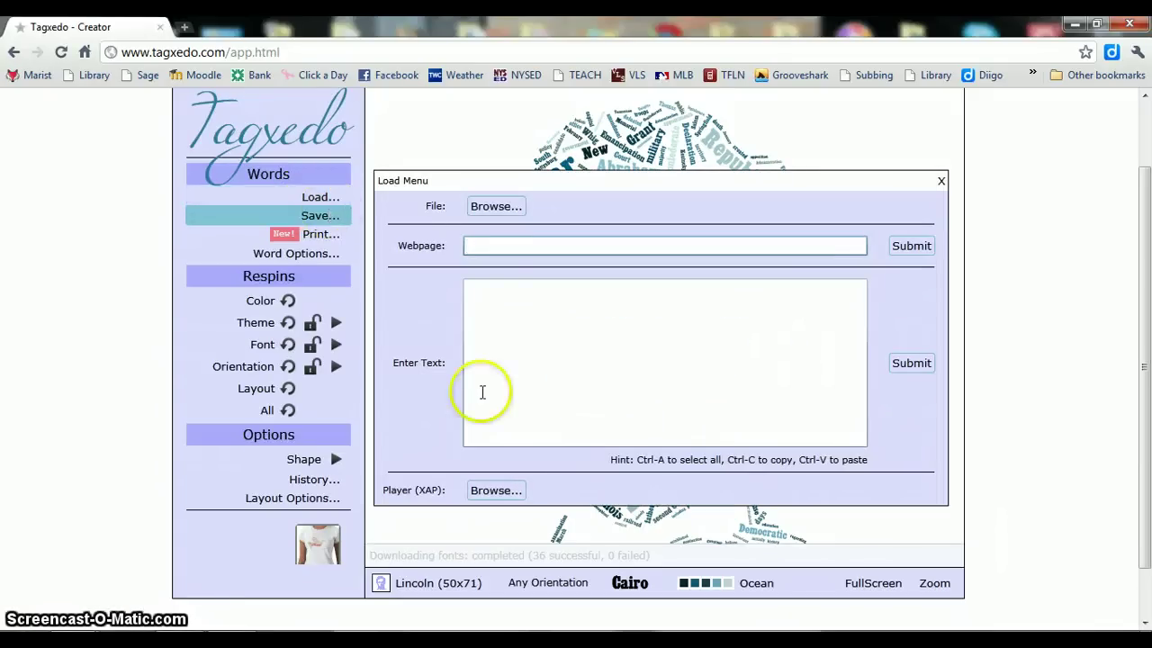
left_click(497, 209)
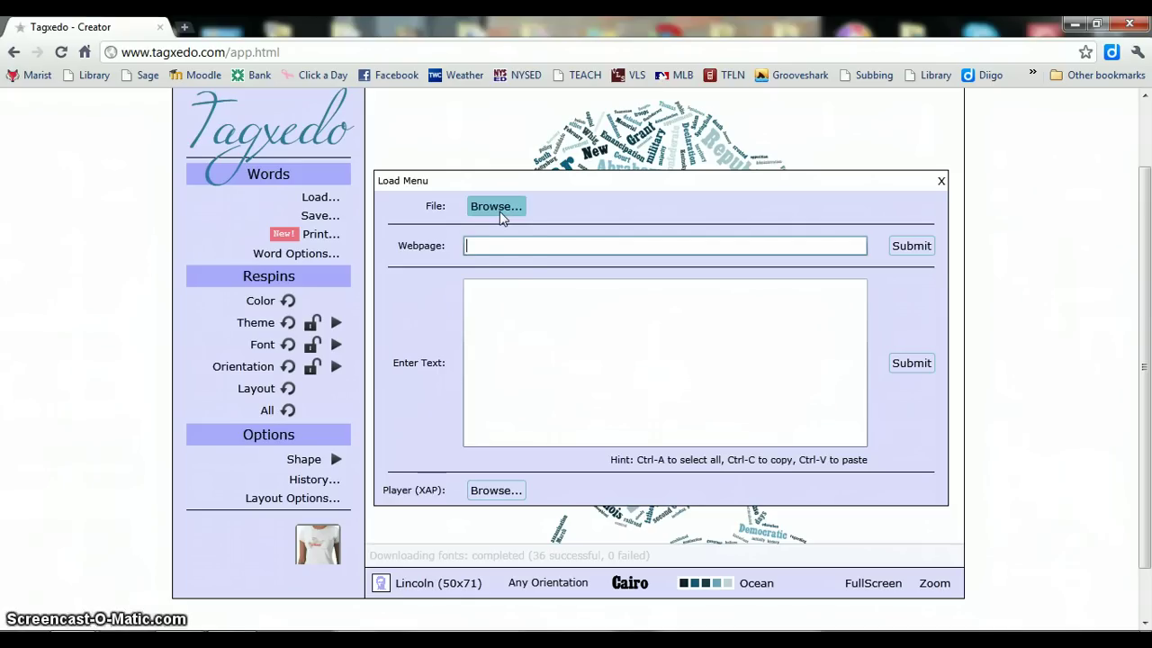
left_click(503, 246)
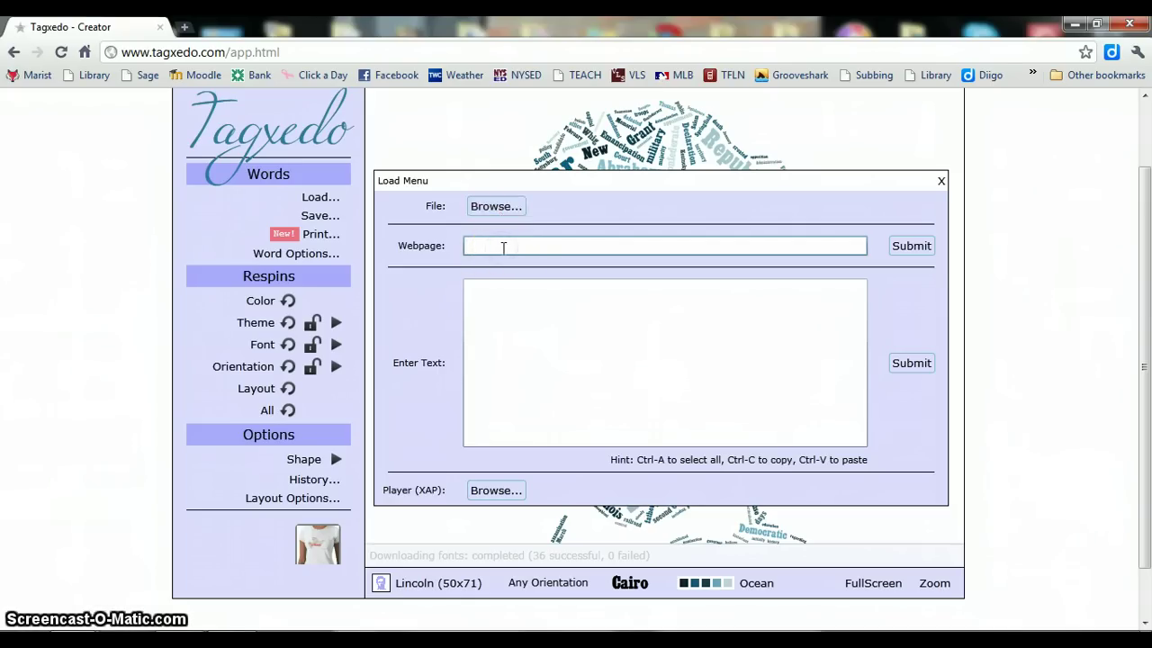
type("ww")
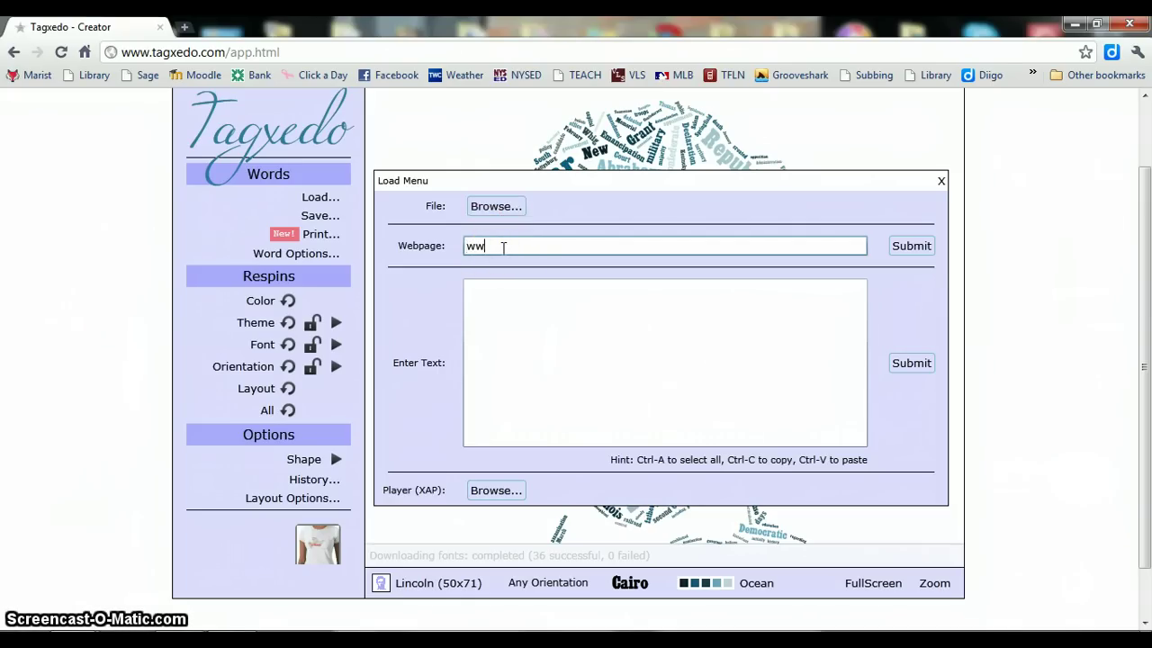
type("w.mlb.com")
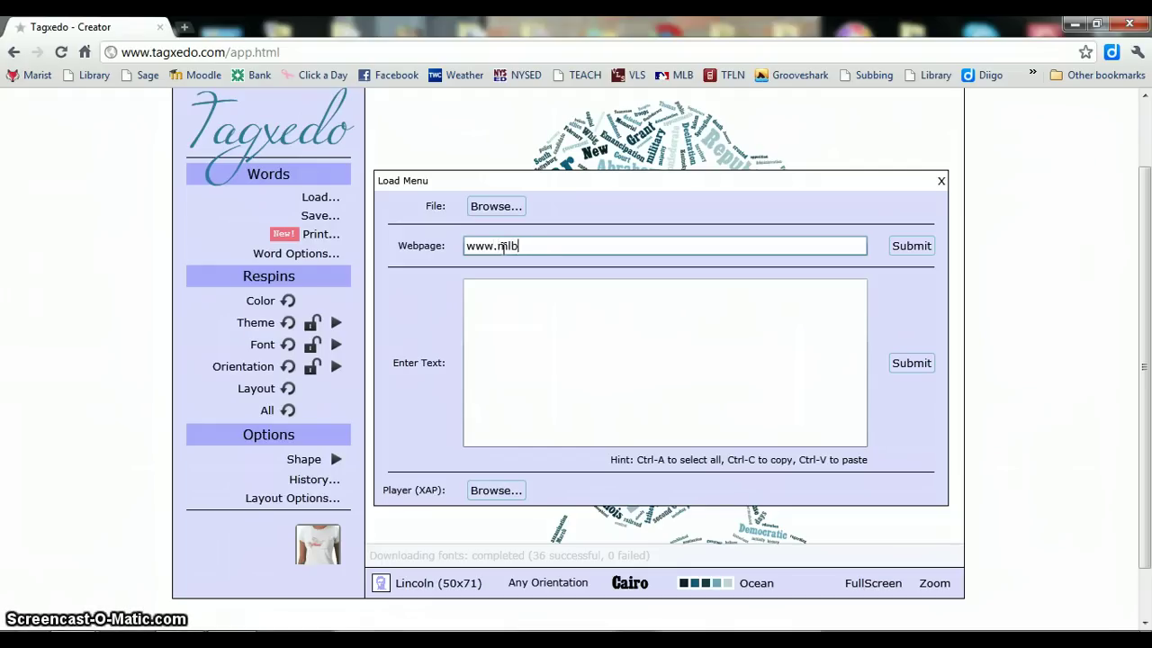
left_click(909, 245)
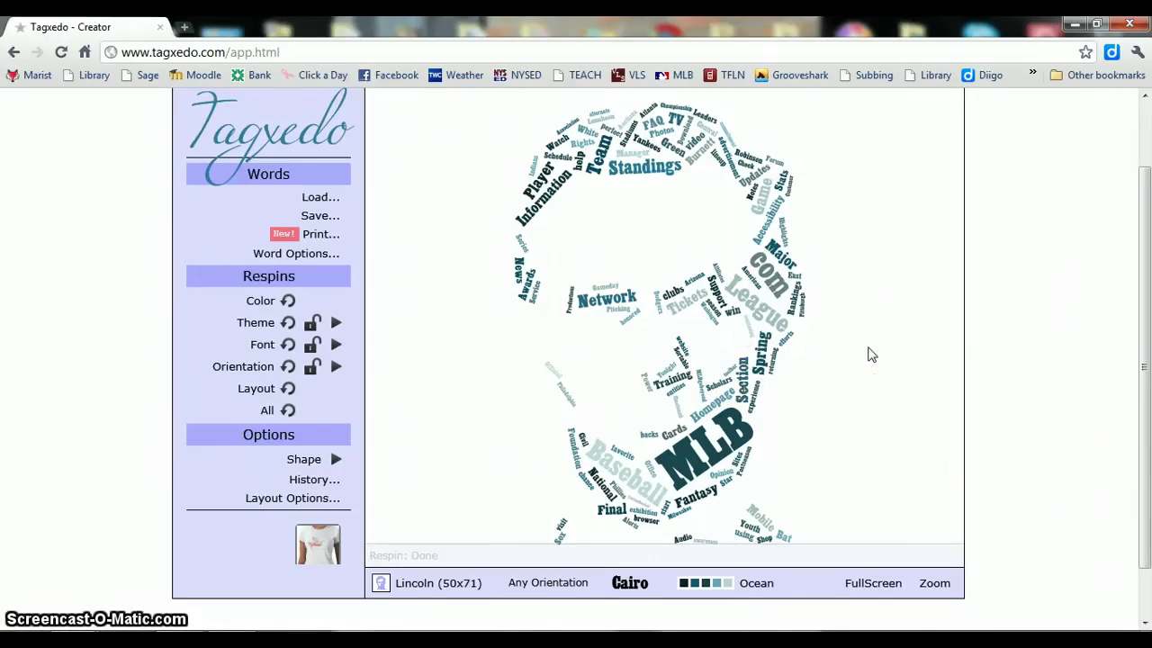
Clear the webpage address, generate the cloud from the copied classroom philosophy text instead, and close the load dialog
left_click(341, 205)
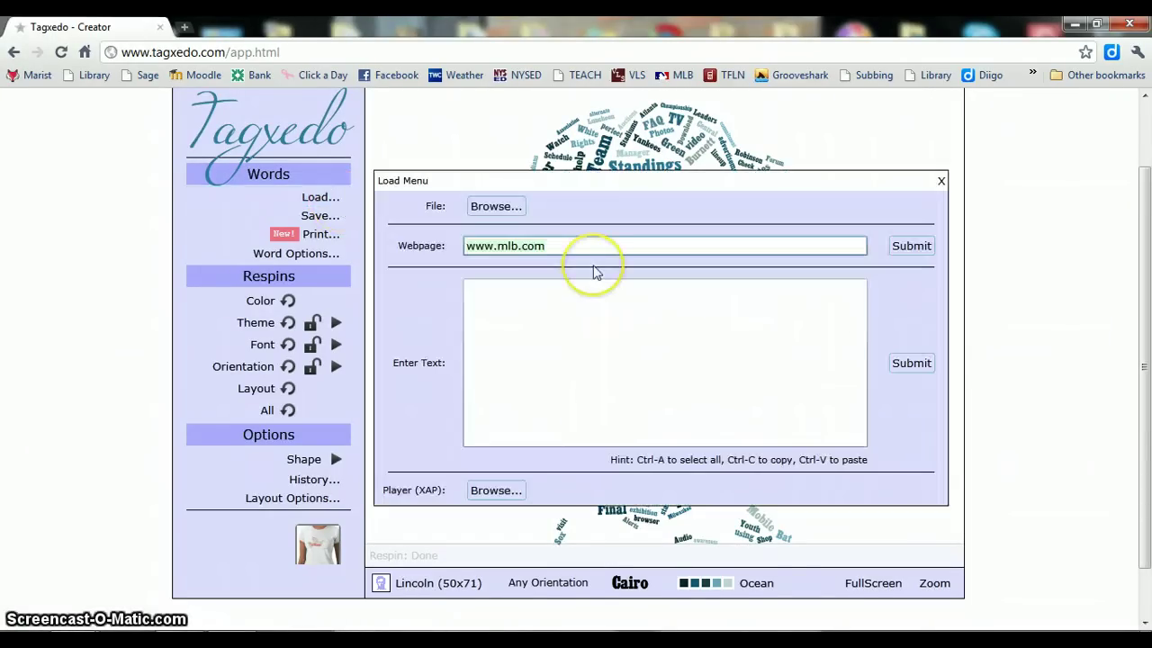
key("BackSpace")
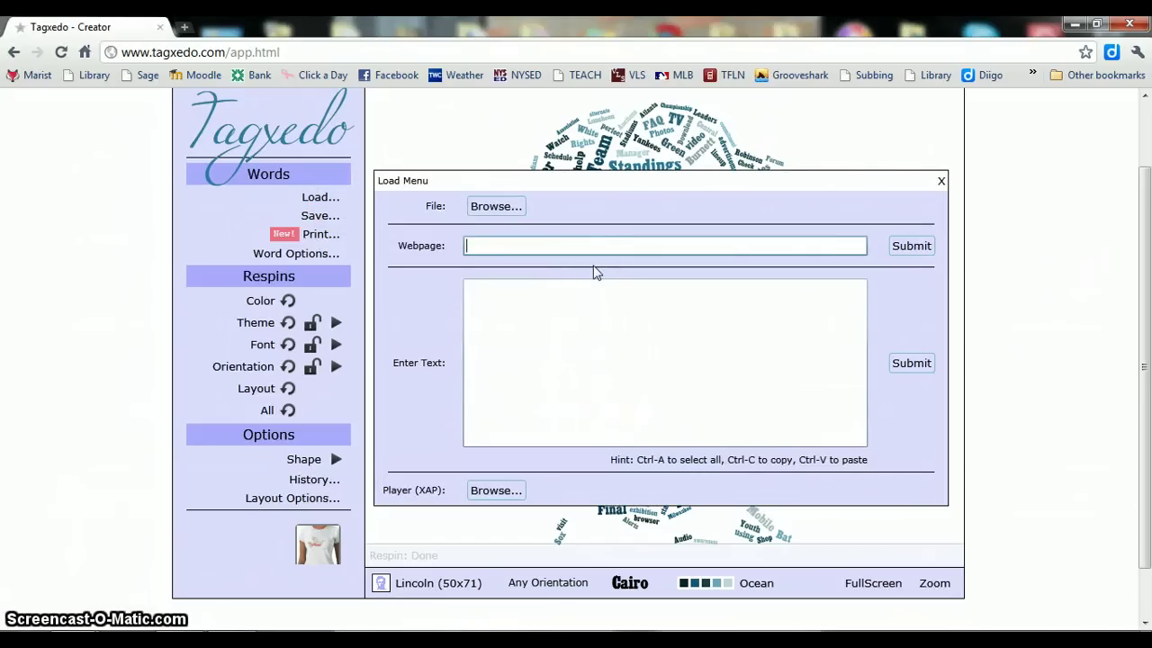
left_click(596, 298)
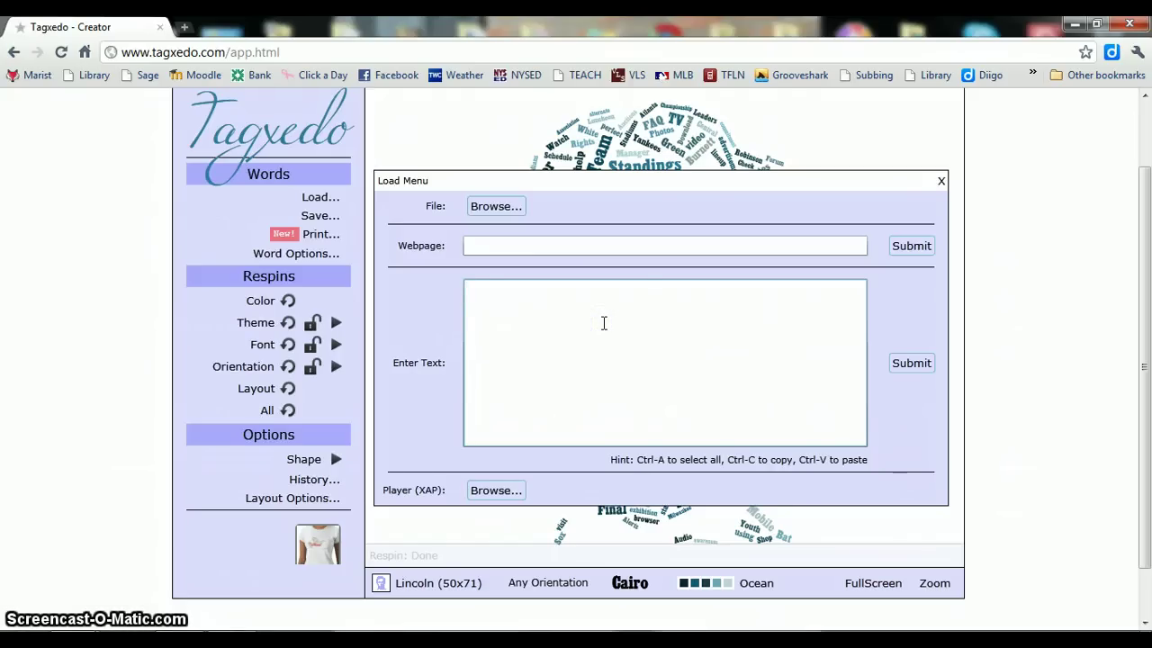
key("ctrl+v")
left_click(911, 363)
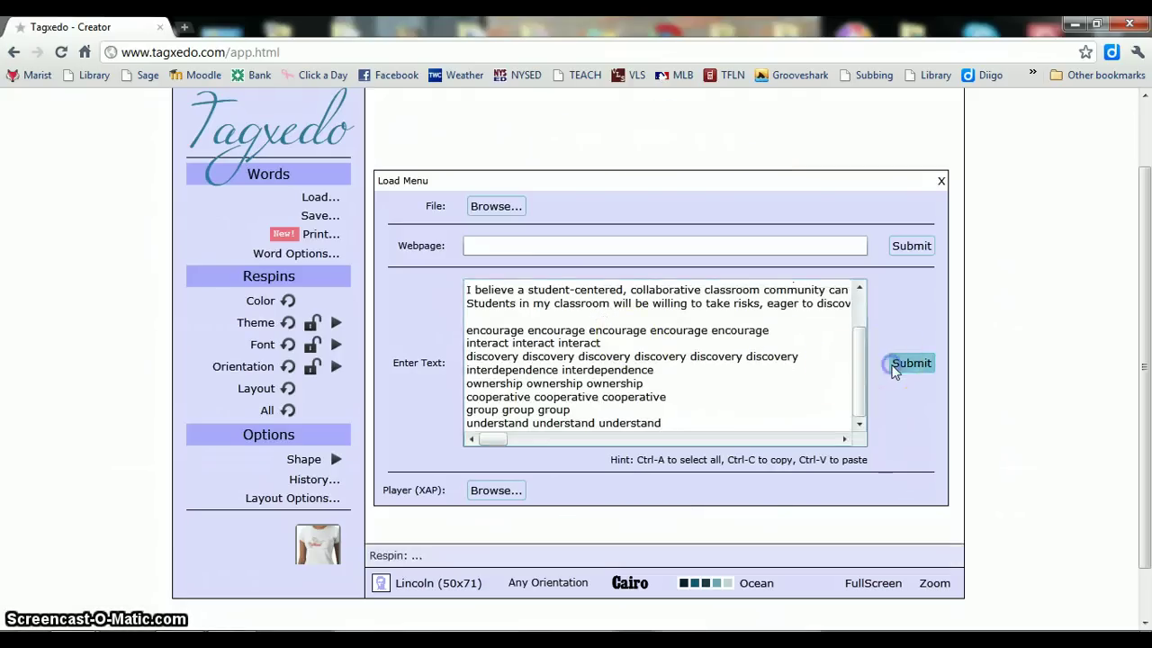
left_click(941, 181)
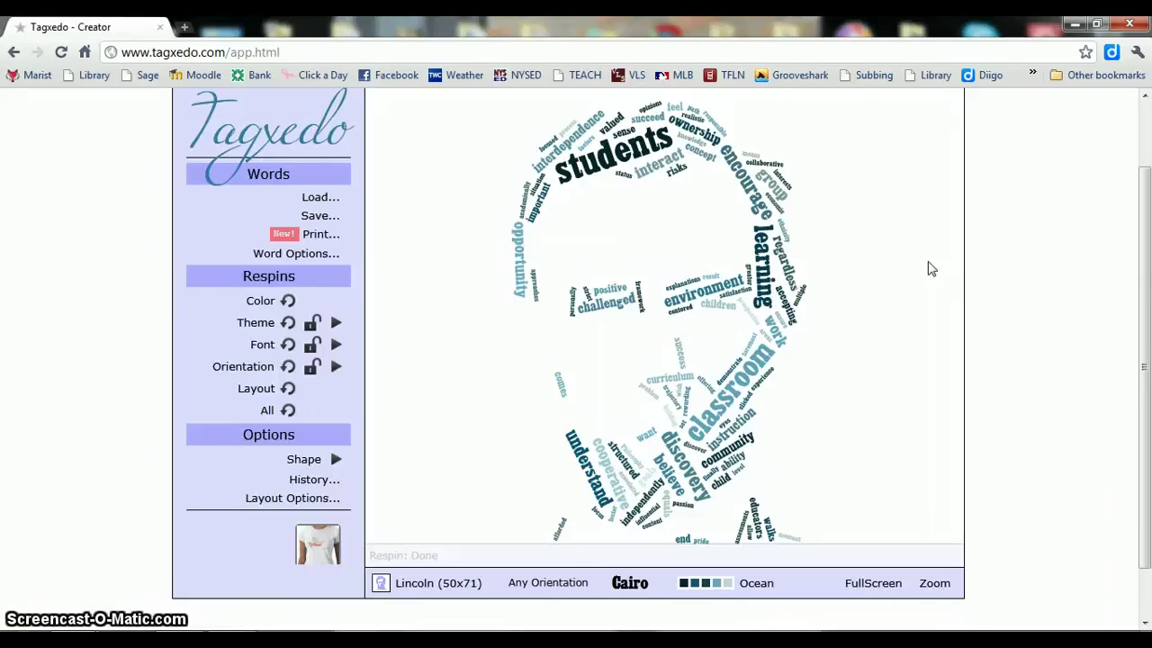
Change the word cloud's shape to the handprint
left_click(336, 461)
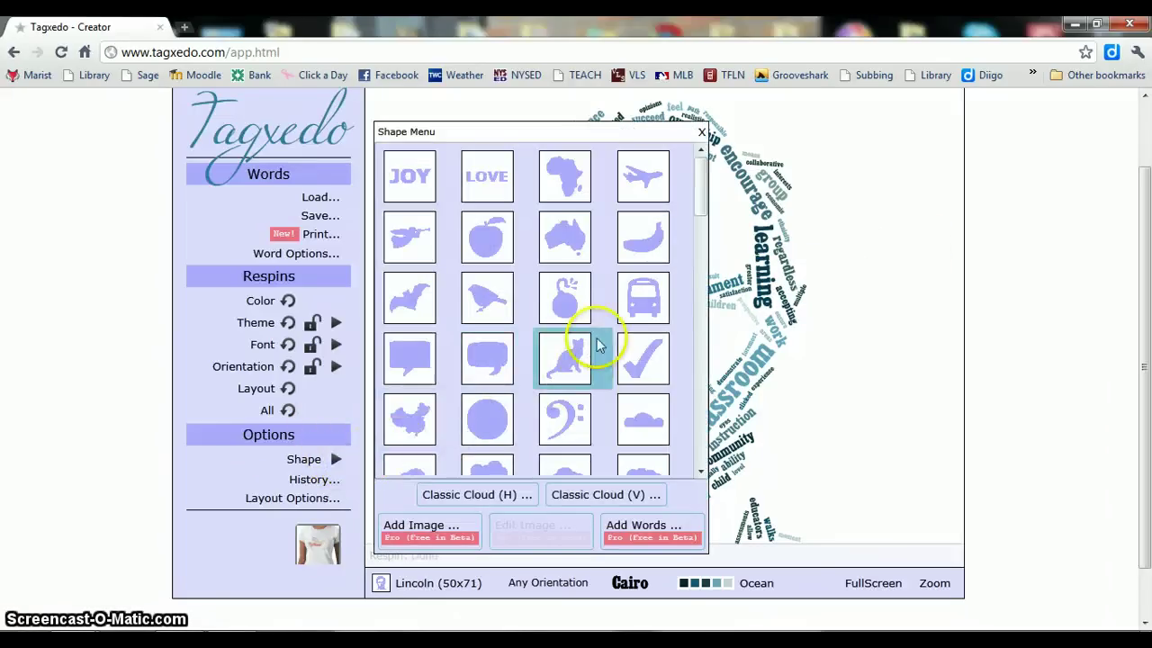
left_click_drag(703, 207, 715, 292)
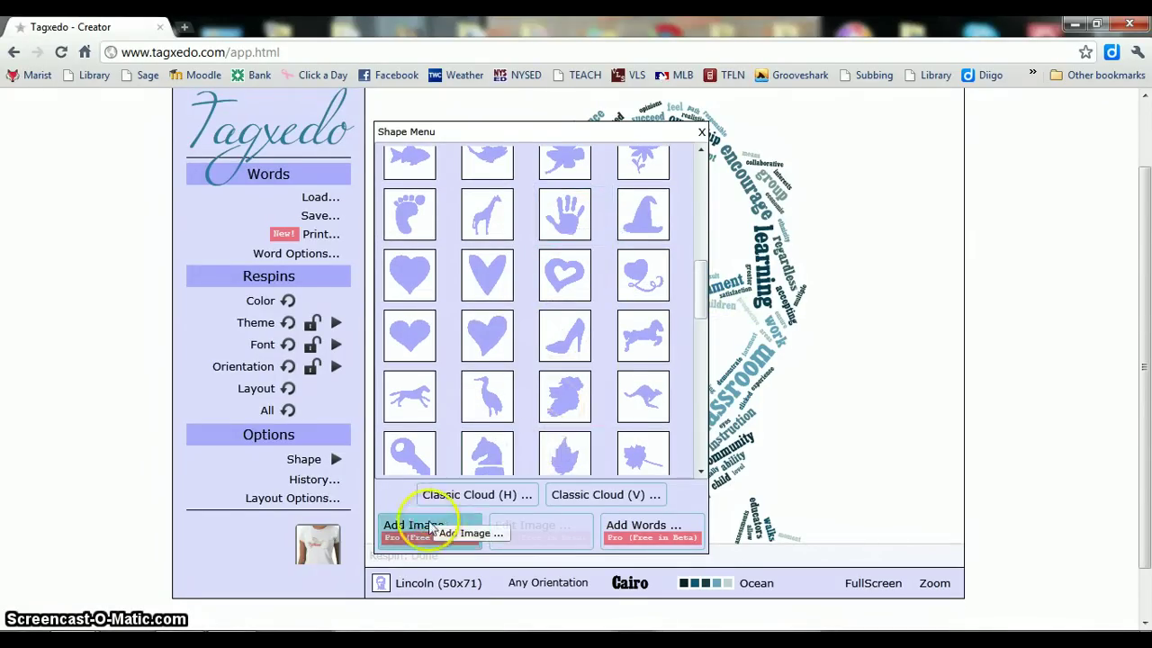
left_click(559, 215)
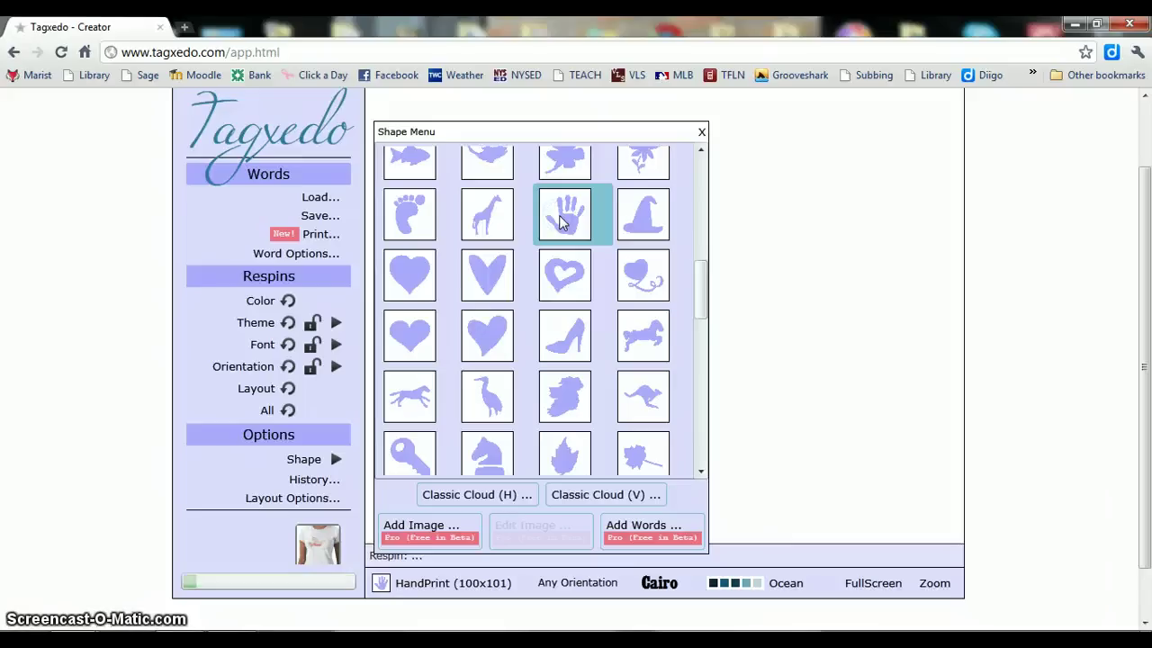
left_click(701, 132)
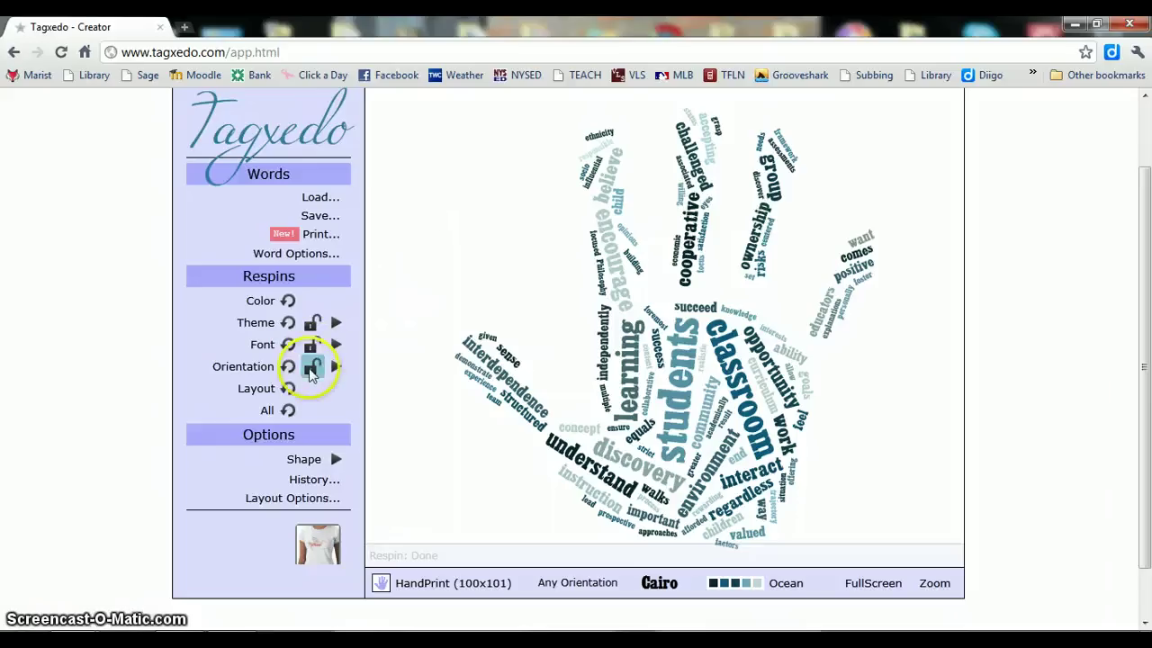
Respin the cloud's layout and set the word orientation to H/V after trying horizontal and vertical
left_click(288, 388)
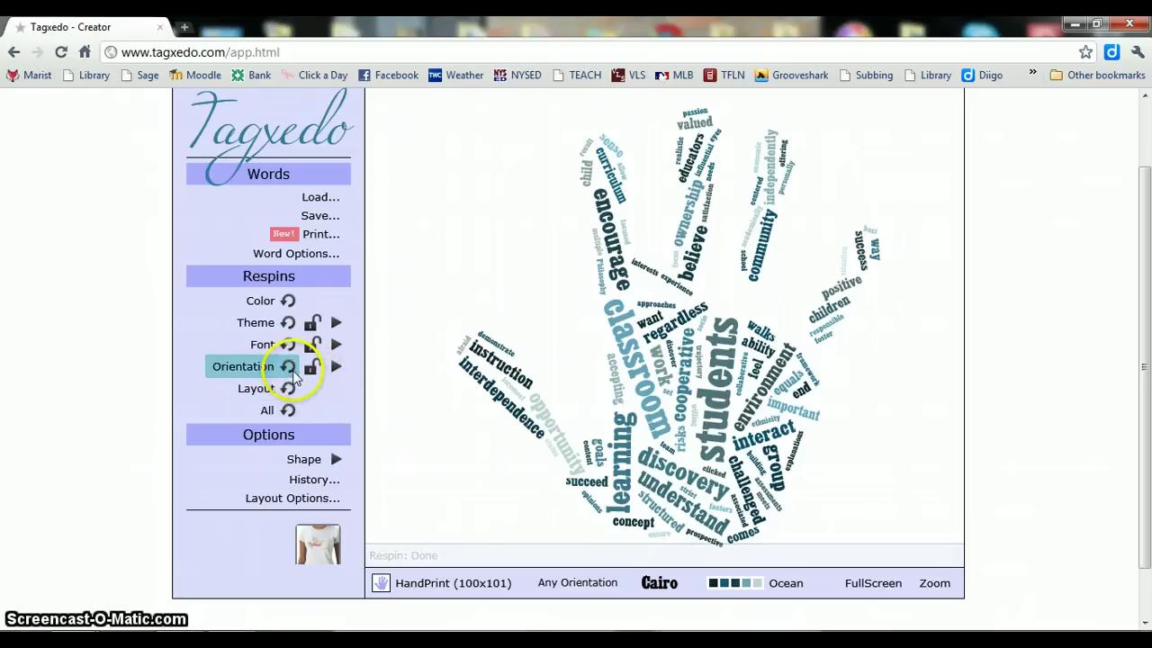
left_click(334, 368)
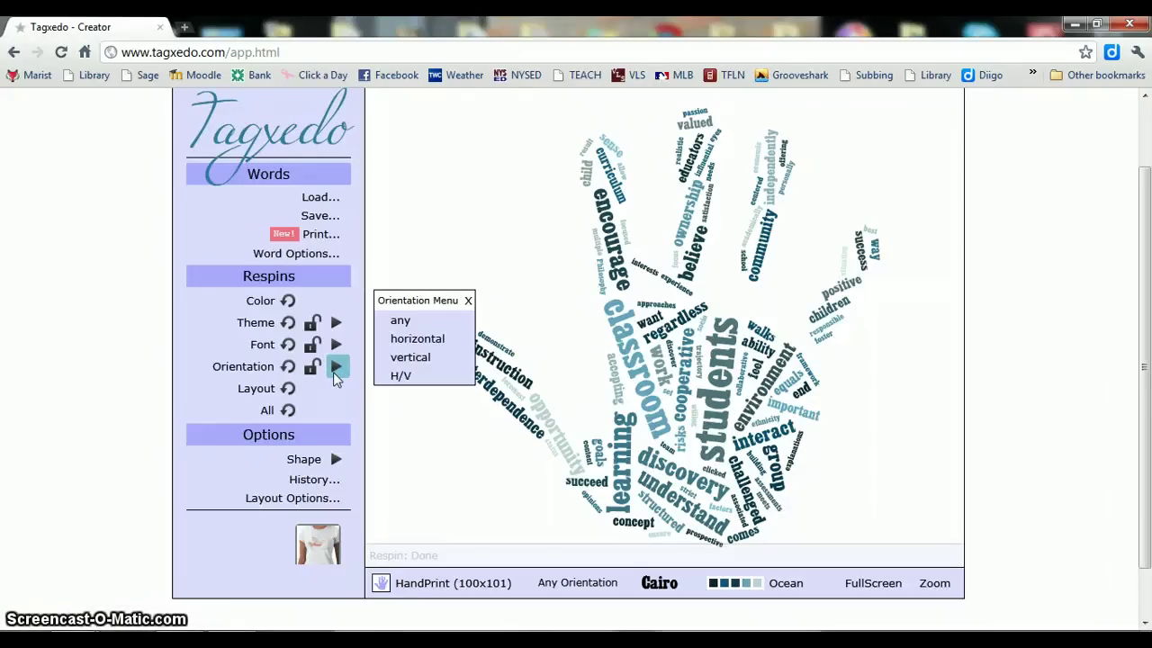
left_click(429, 347)
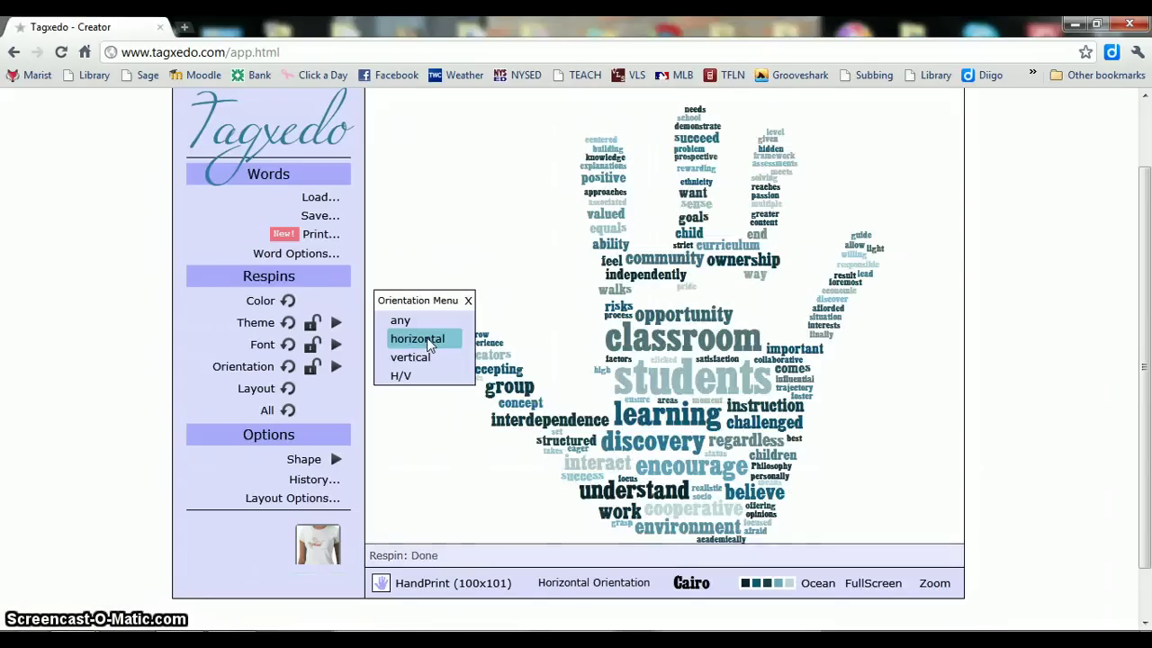
left_click(430, 358)
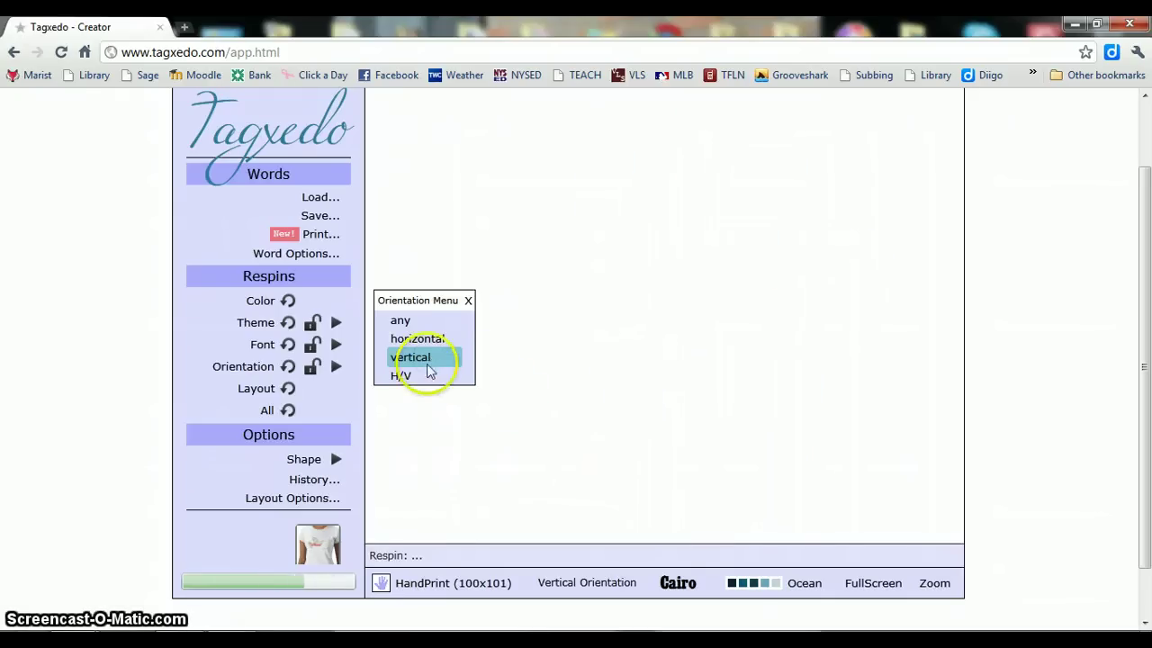
left_click(419, 377)
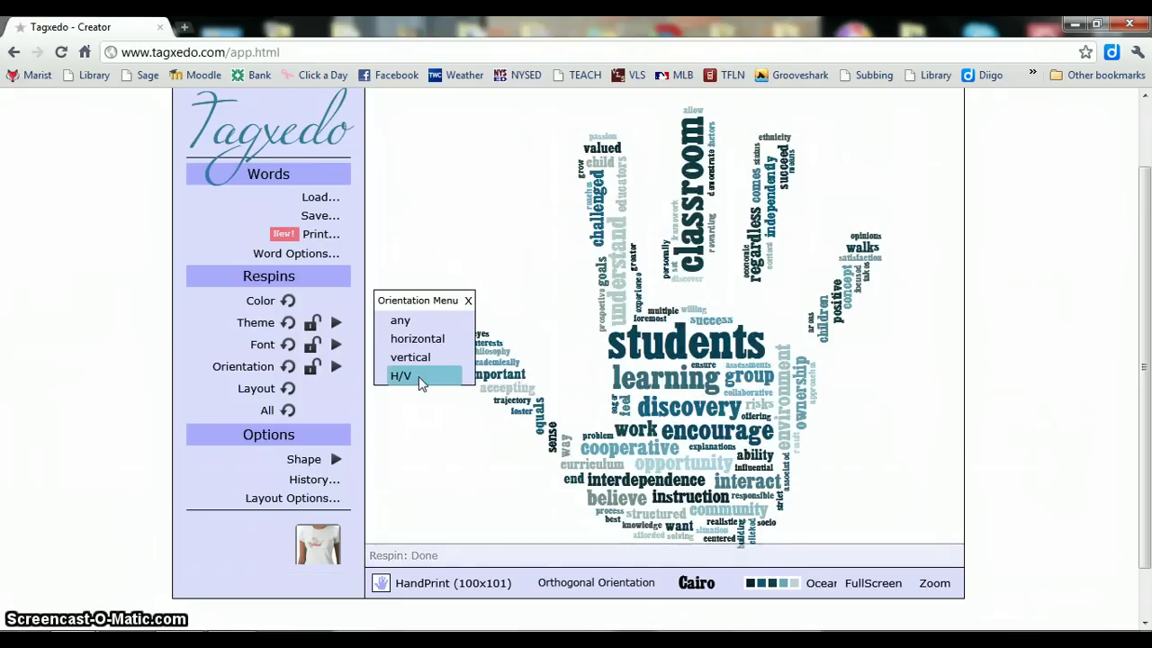
left_click(429, 237)
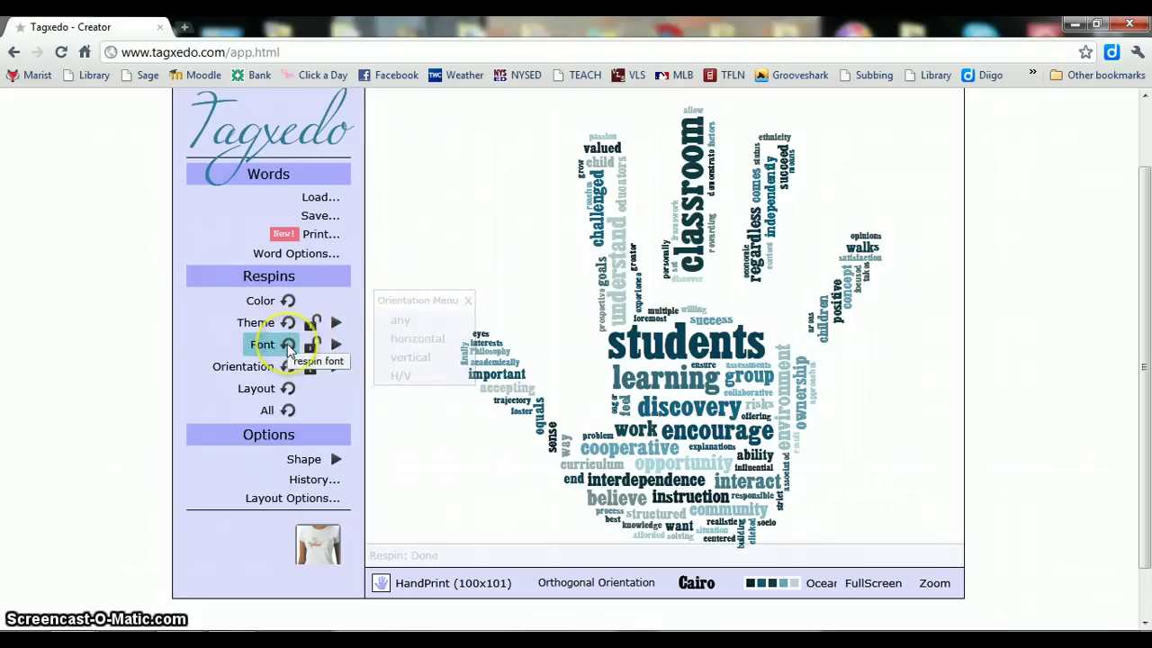
Change the word cloud's font to Freeze
mouse_move(335, 347)
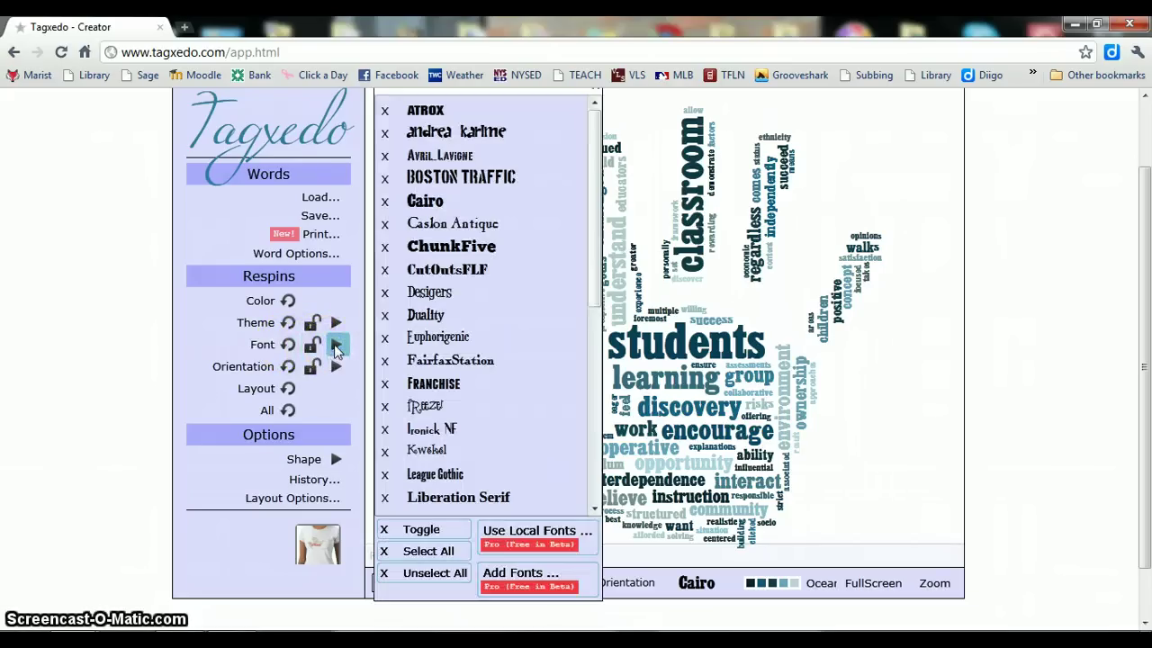
left_click(427, 407)
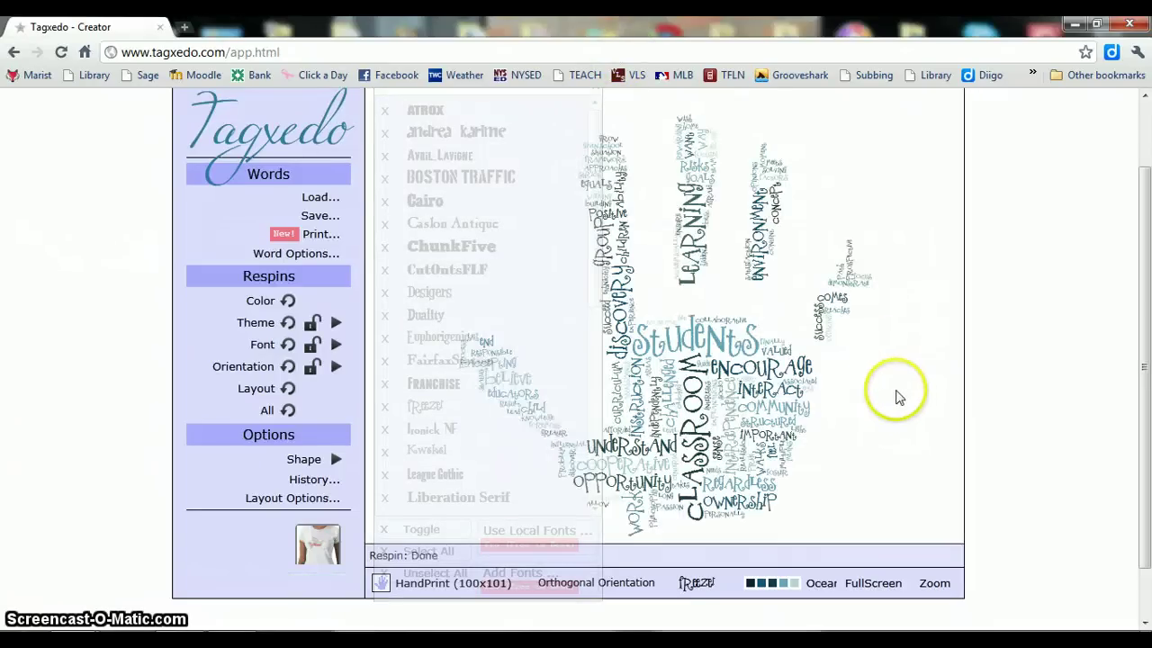
mouse_move(532, 411)
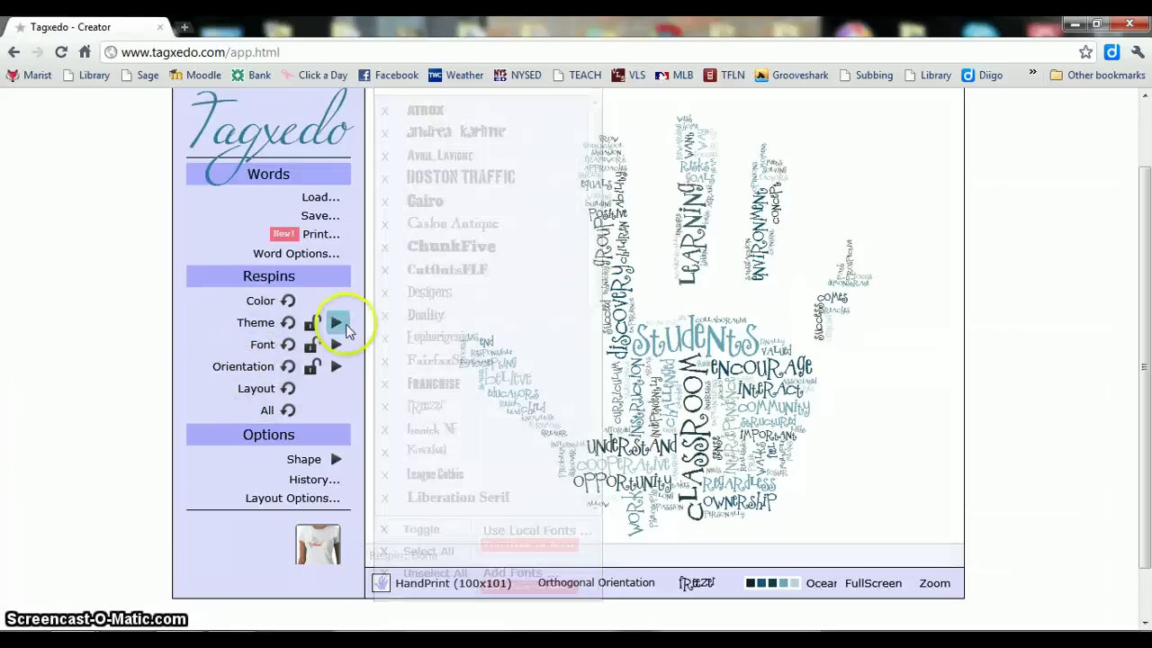
Try the FFT Palette, Dream a Galaxy, Denim Parachute and Constantin themes, and apply Cool Planet Sunrise to the cloud
left_click(338, 324)
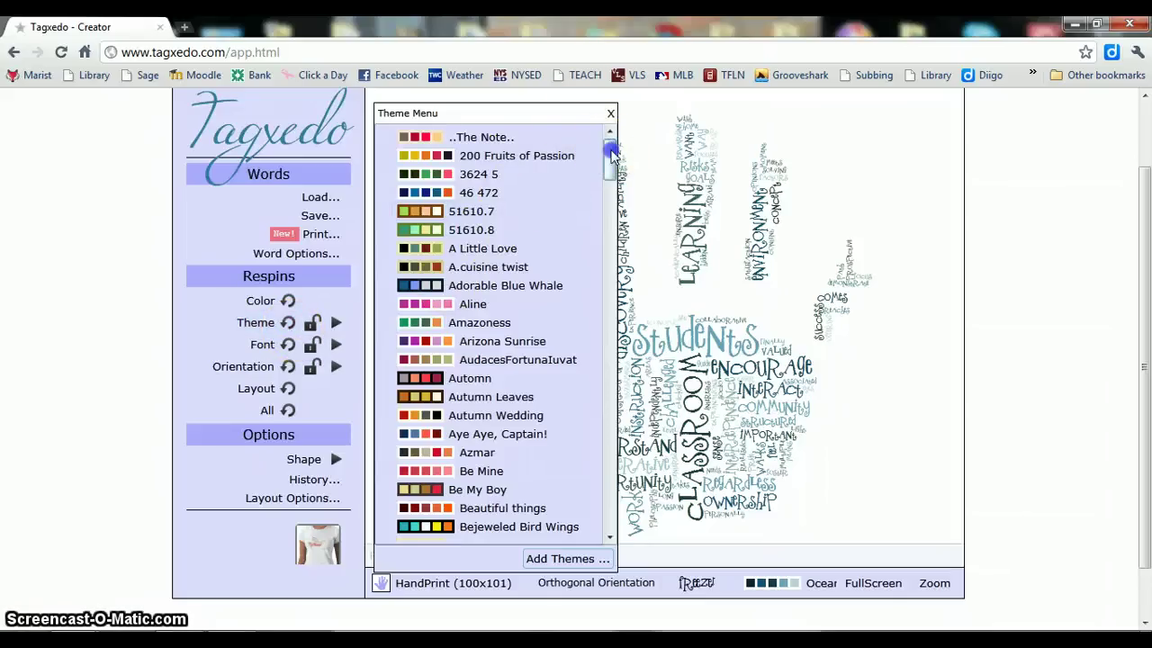
left_click_drag(610, 147, 598, 232)
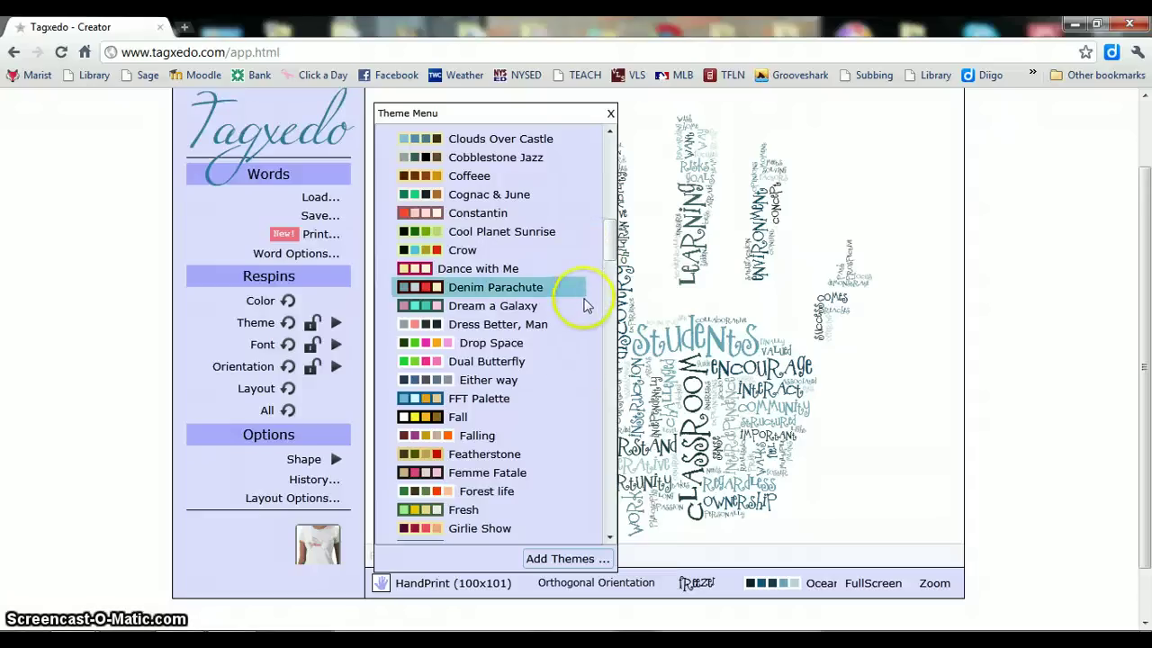
left_click(483, 398)
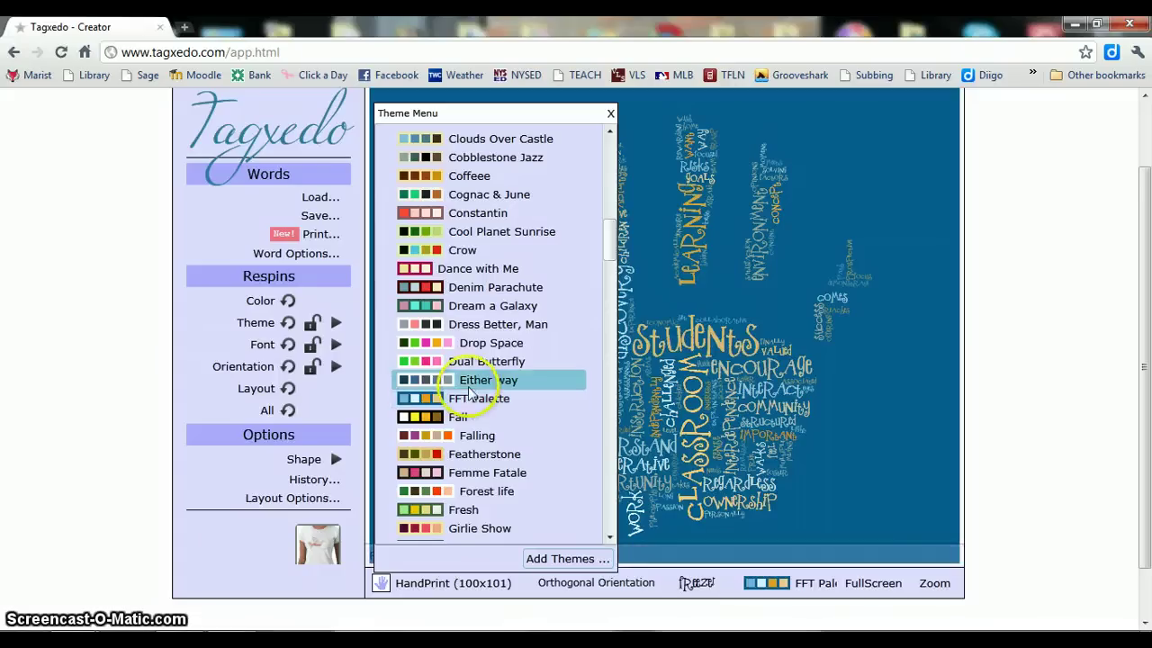
left_click(492, 308)
left_click(498, 287)
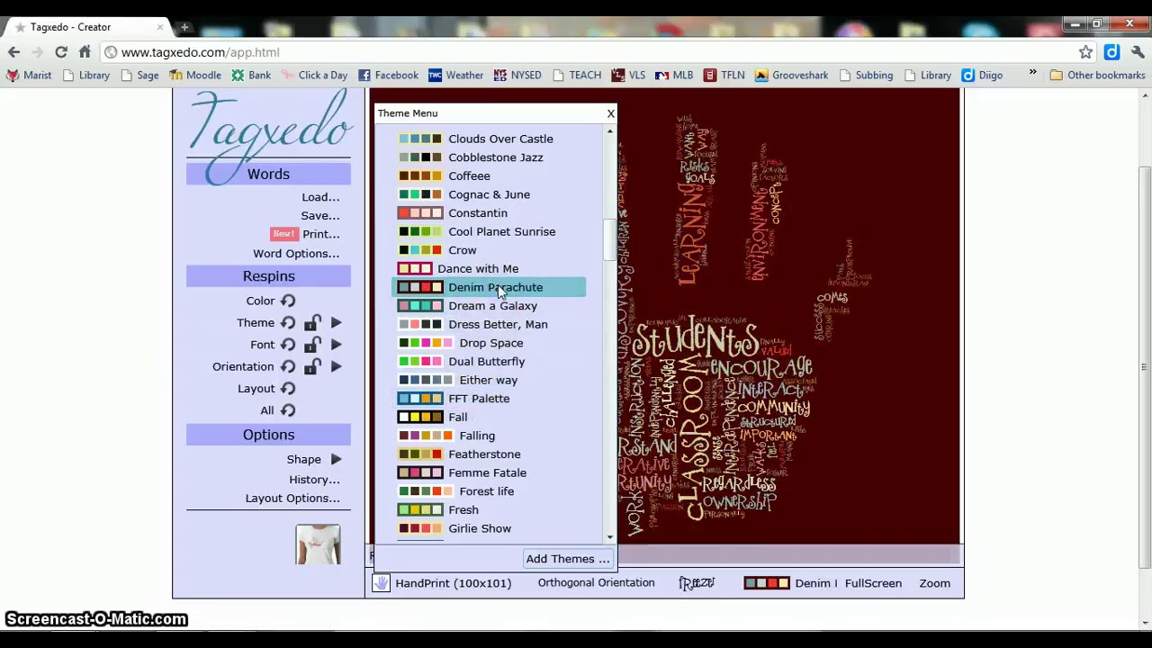
left_click(475, 213)
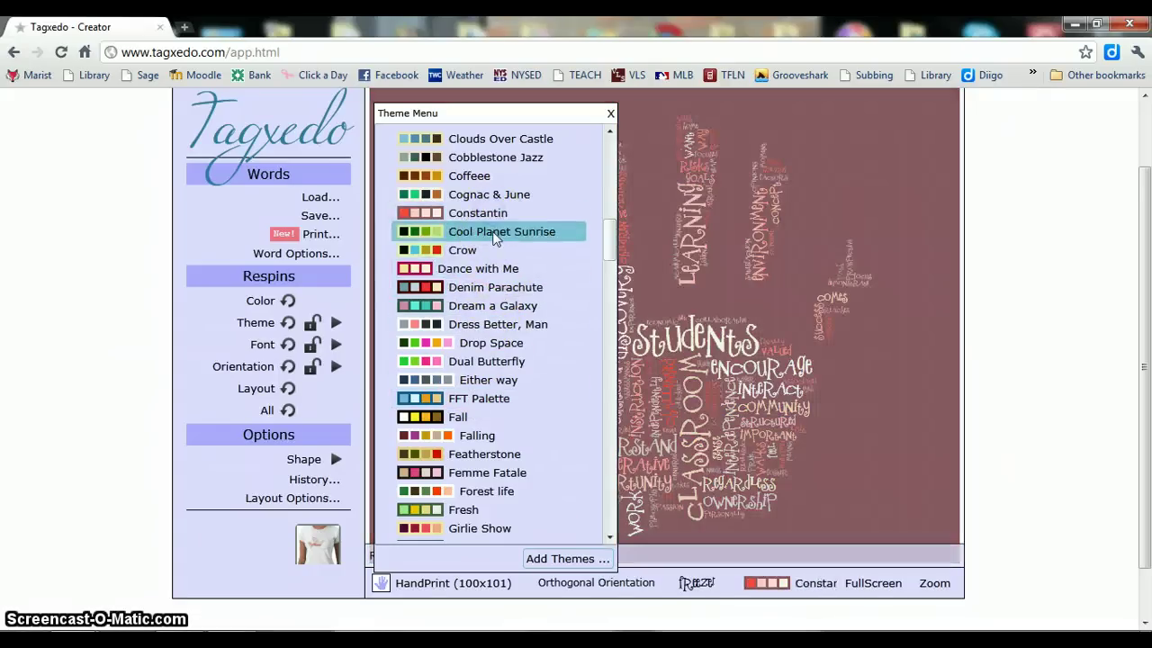
left_click(494, 234)
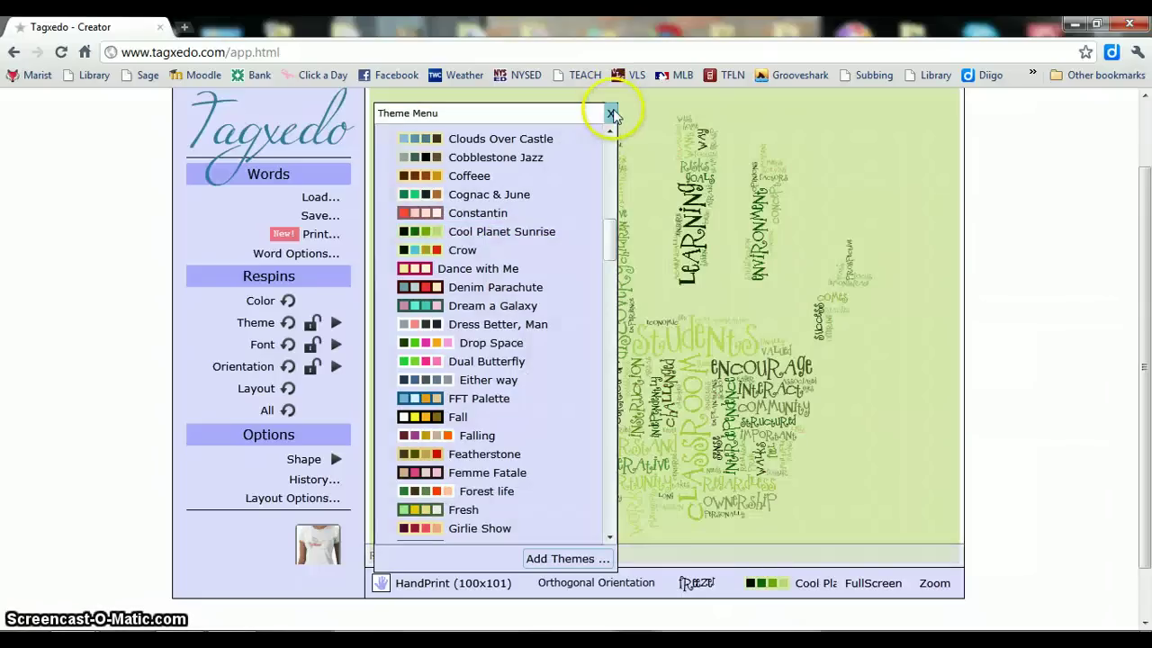
left_click(611, 114)
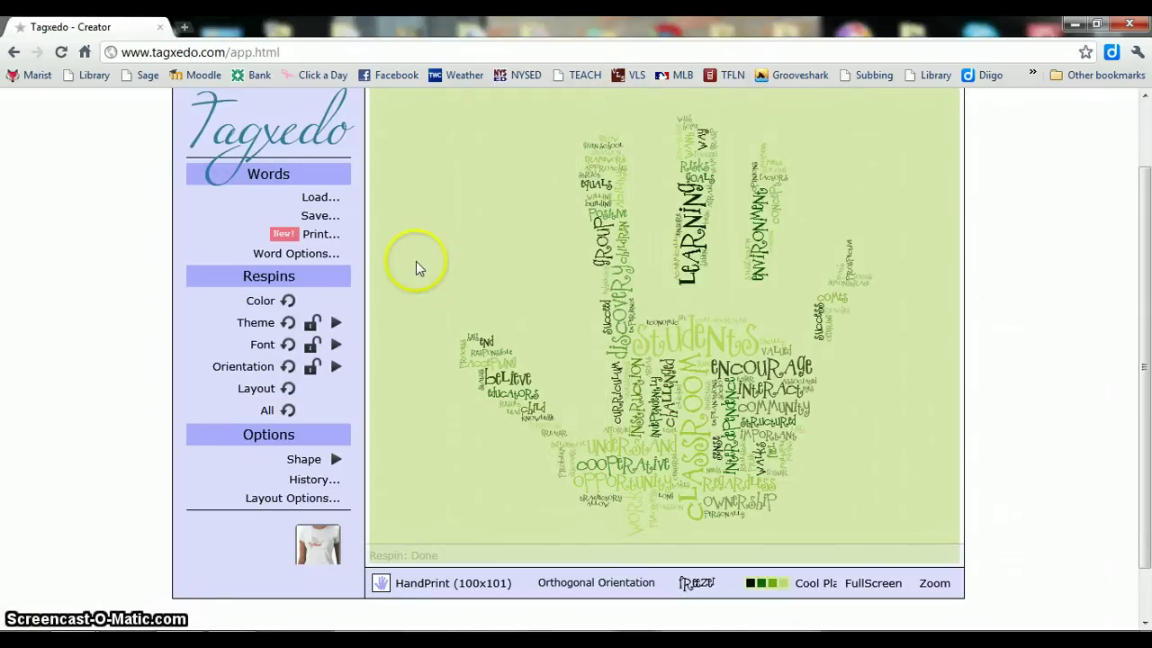
Respin the distribution of the theme's colors across the words twice
left_click(288, 303)
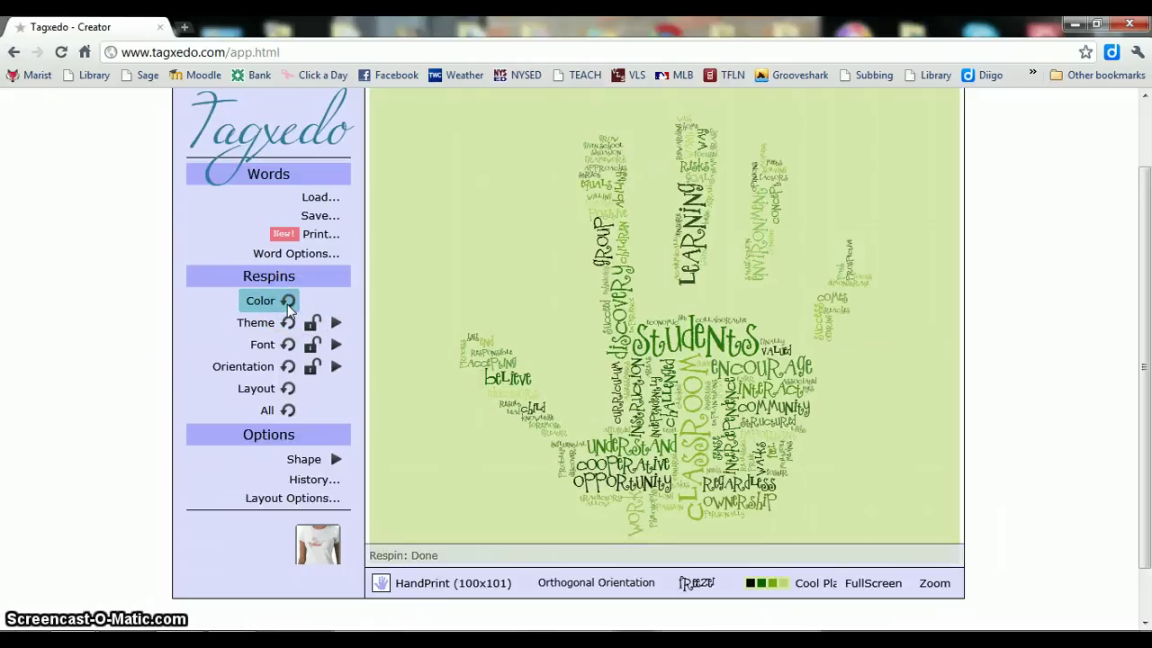
left_click(288, 304)
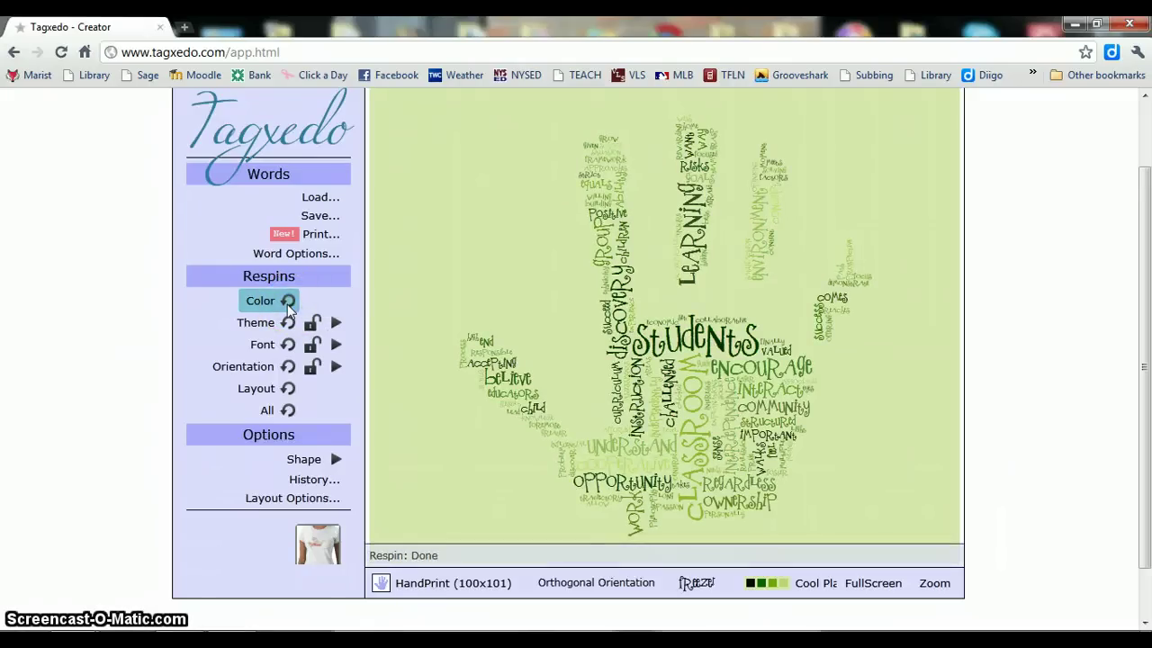
Respin the distribution of the Cool Planet Sunrise colors across the words four more times
left_click(288, 305)
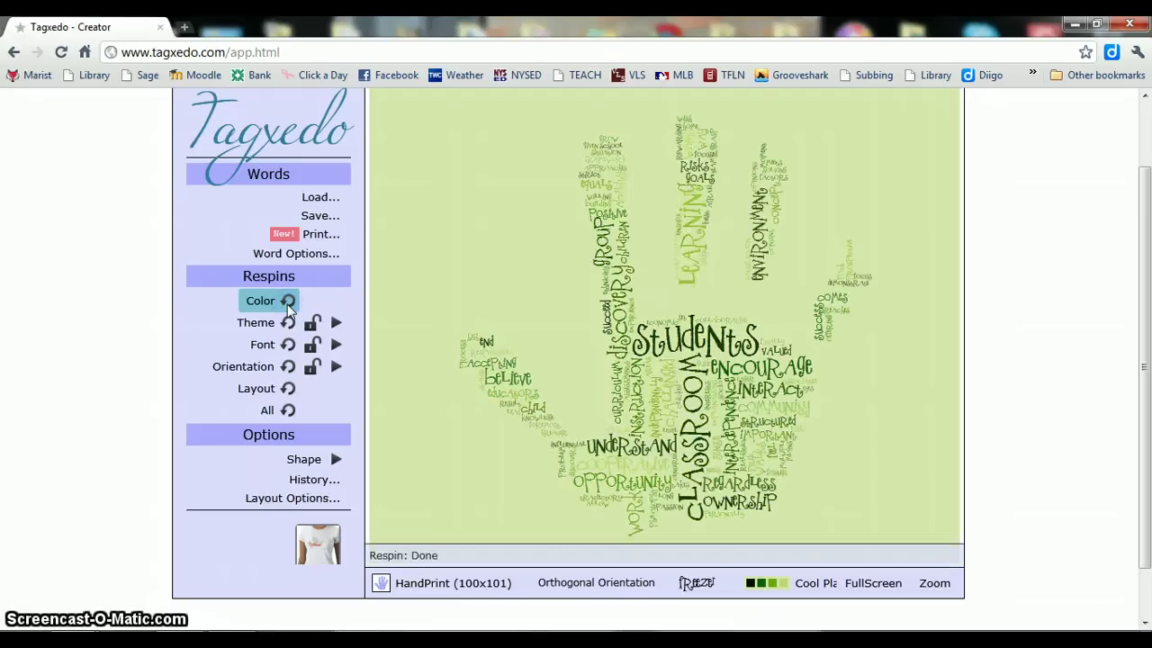
left_click(288, 304)
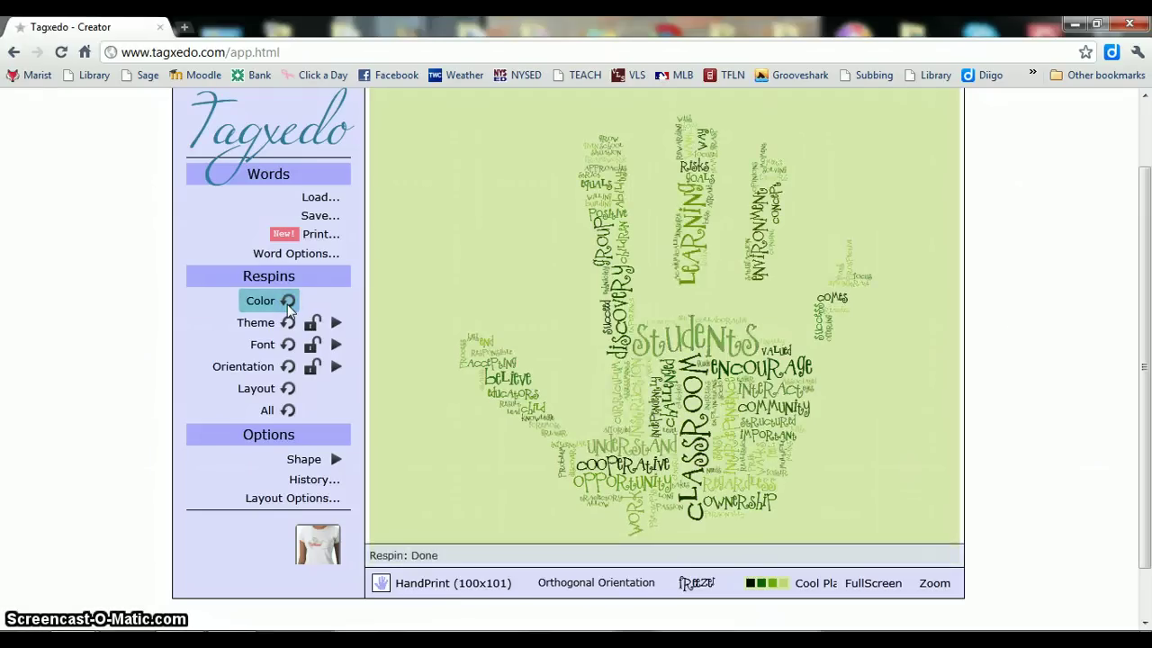
left_click(288, 304)
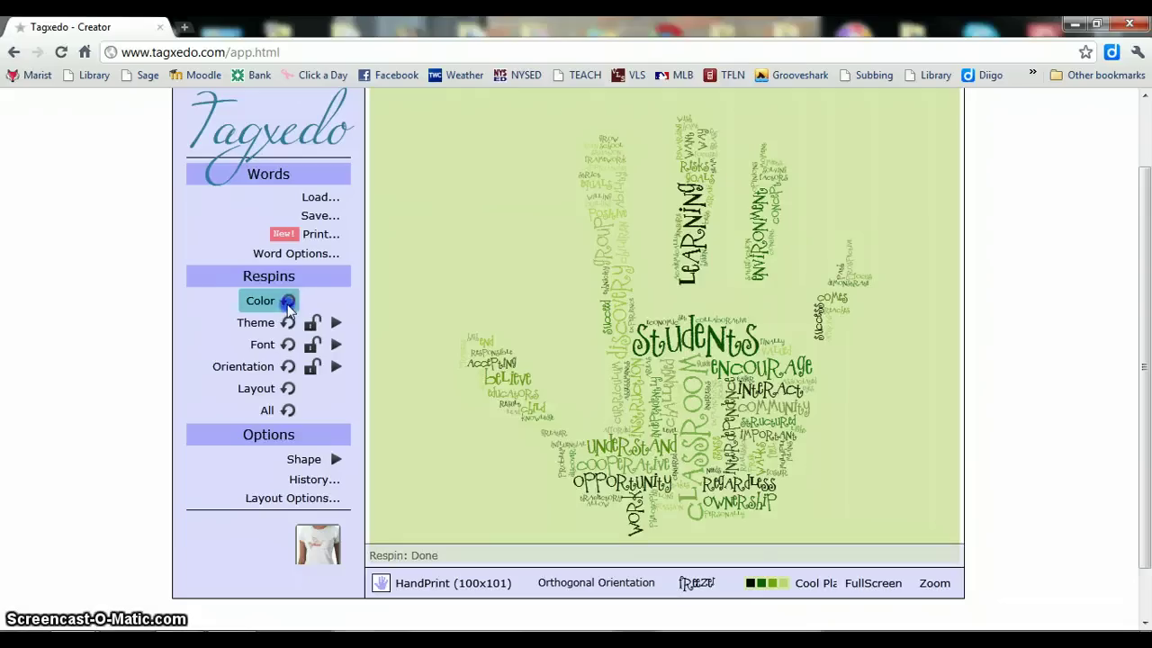
left_click(288, 304)
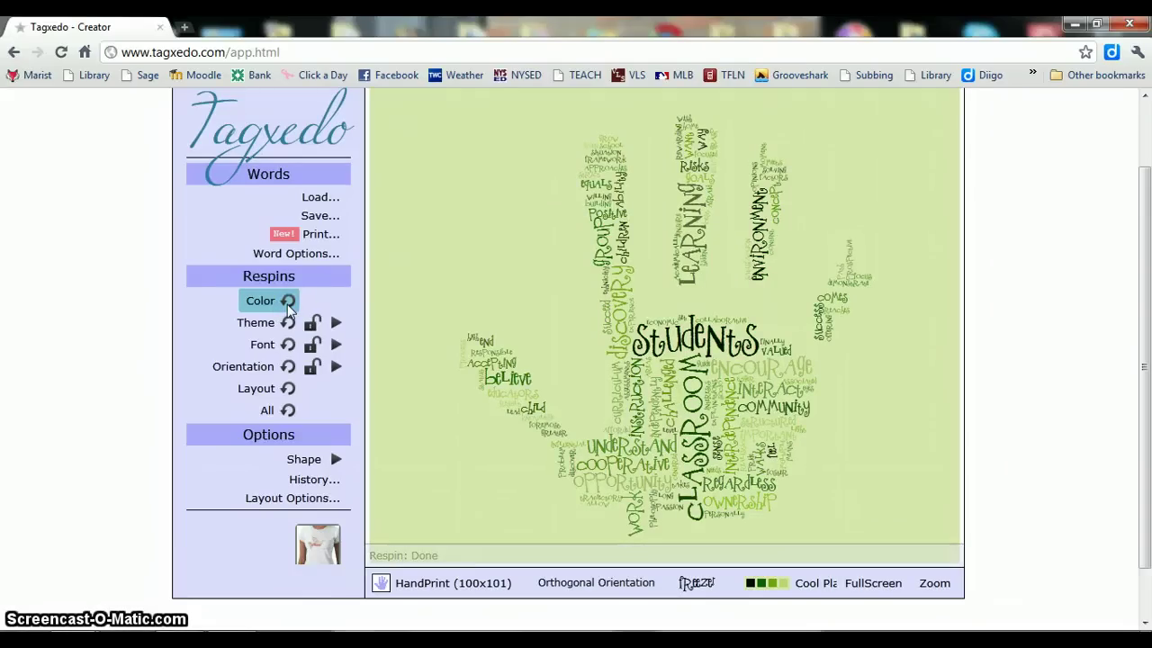
Save the word cloud as a 250KP JPG image named Philosophy of Education on the Desktop
left_click(322, 217)
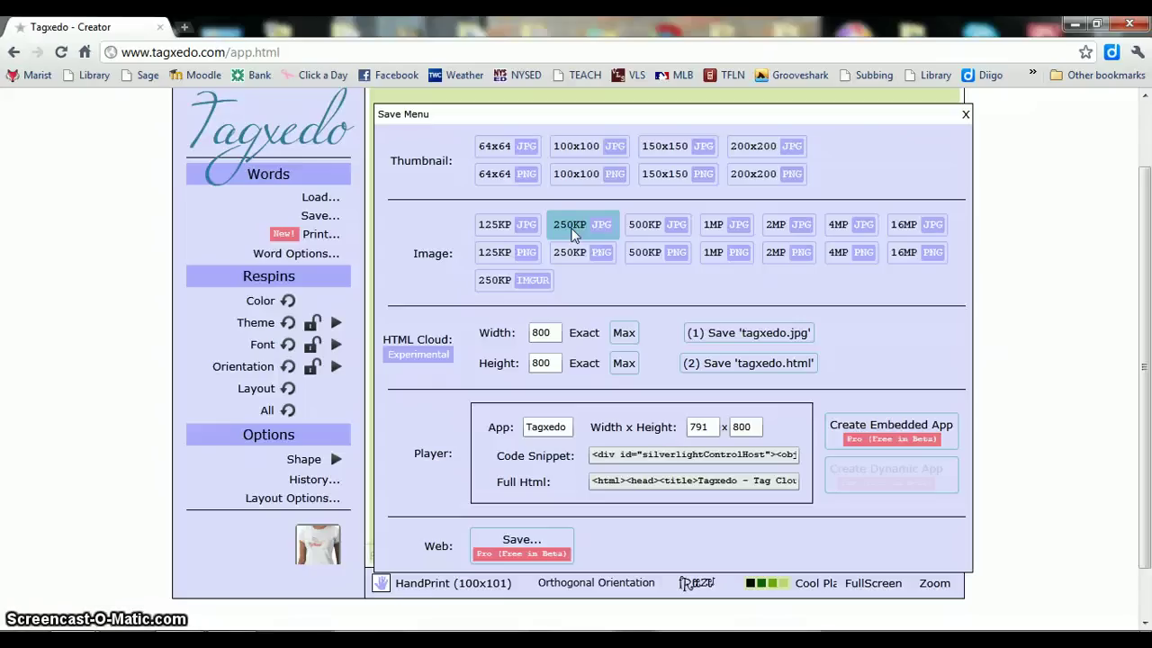
left_click(572, 227)
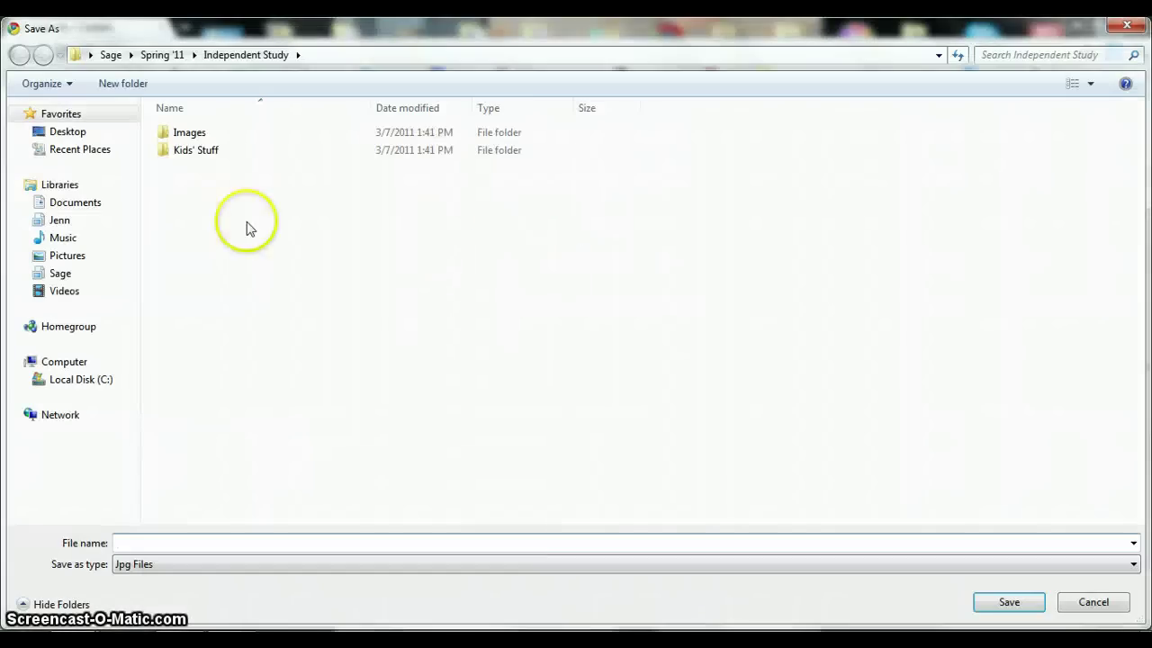
left_click(56, 131)
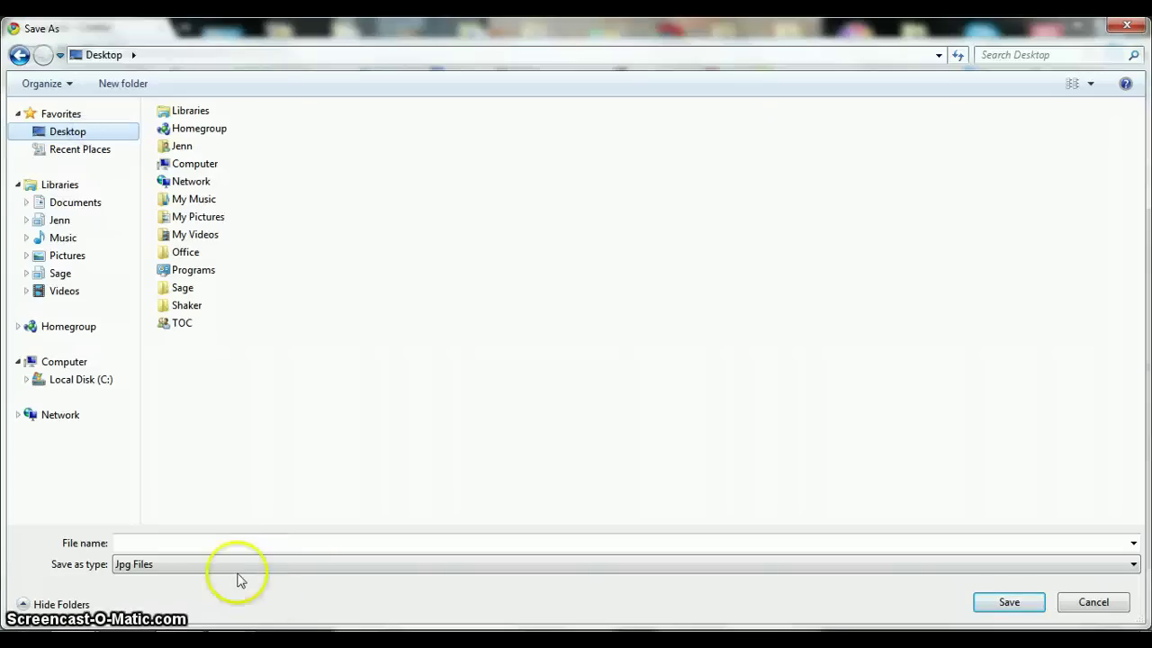
left_click(233, 539)
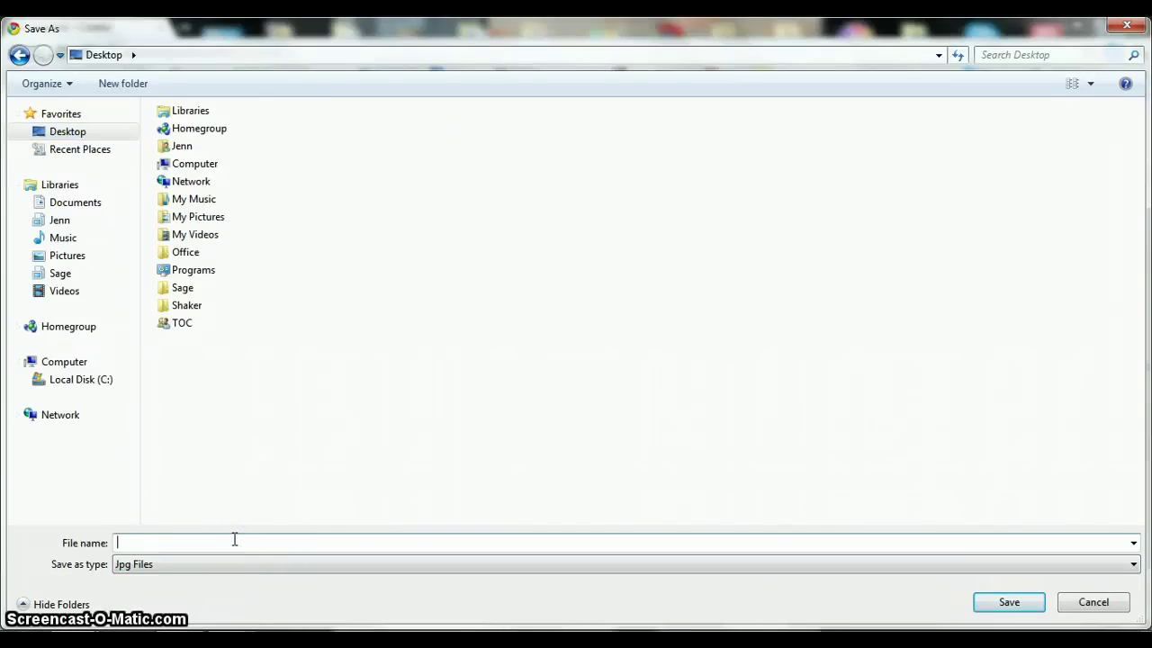
type("Philosop")
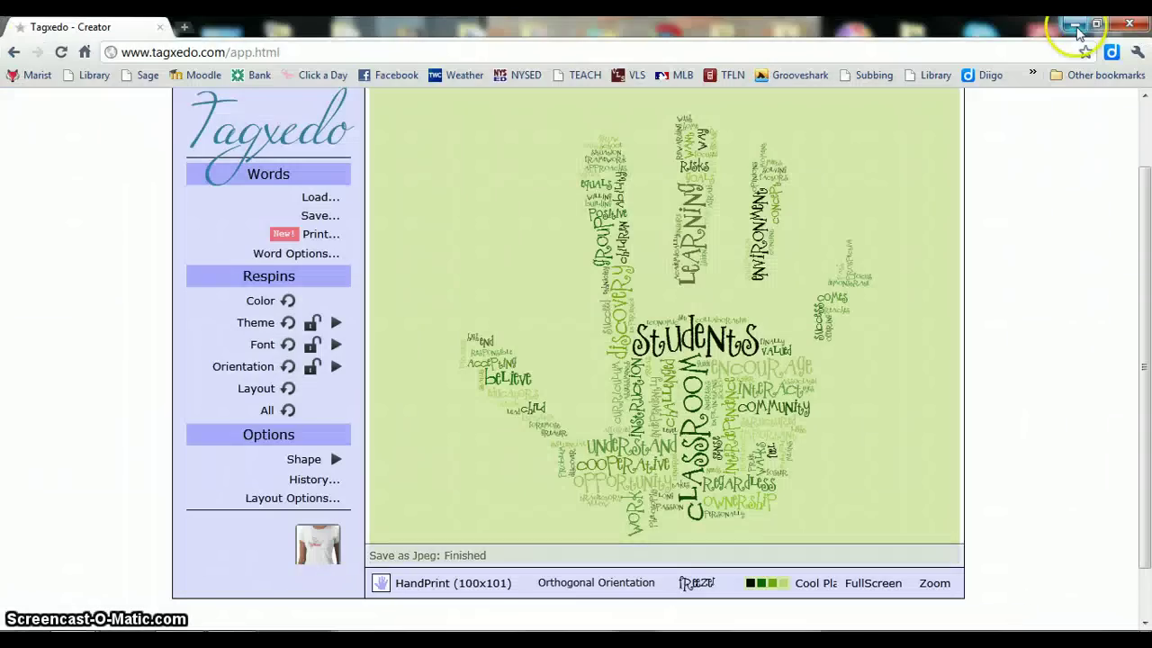
Show the desktop, move the Philosophy of Education image file lower, and open it in Windows Live Photo Gallery
left_click(1073, 29)
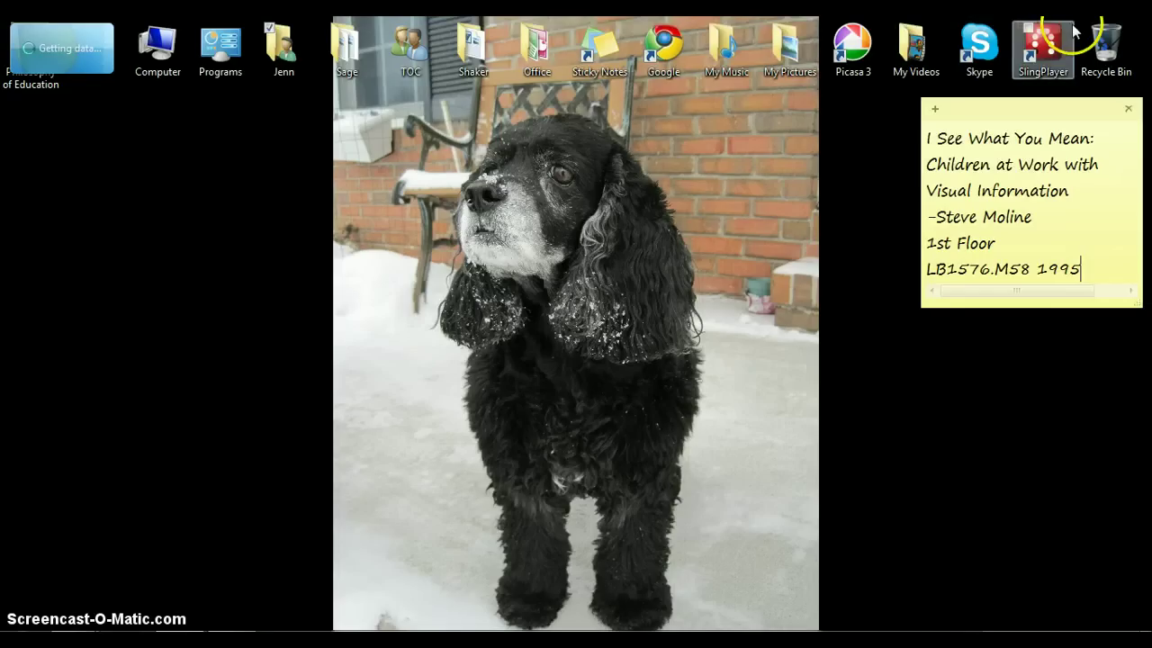
left_click_drag(20, 85, 36, 168)
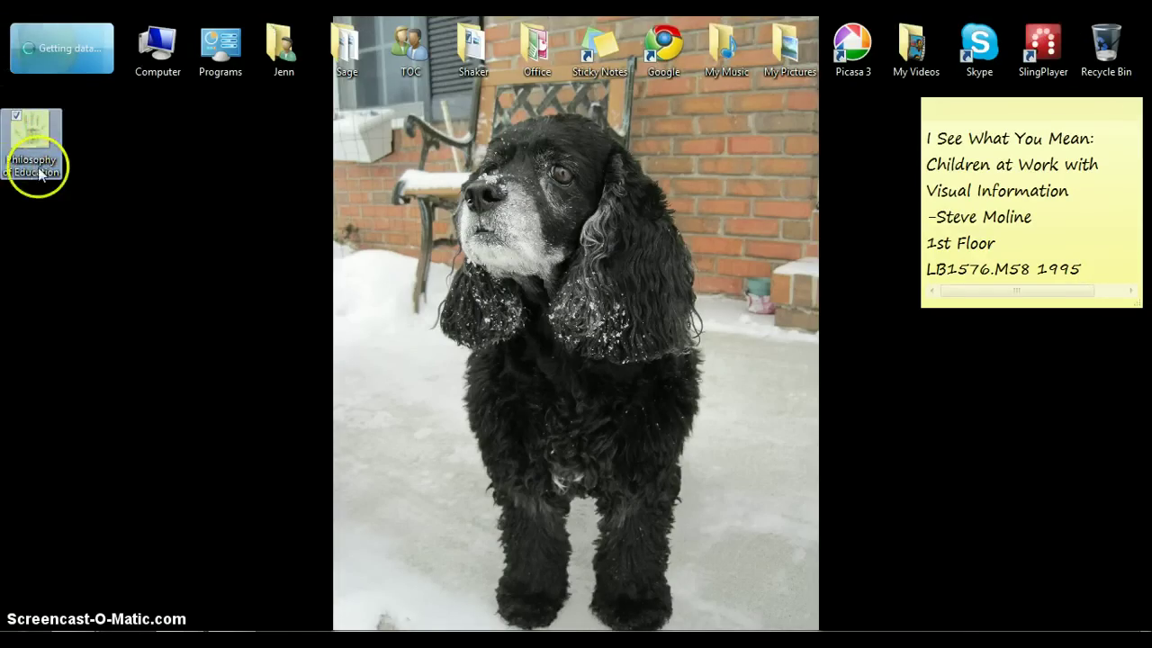
double_click(39, 155)
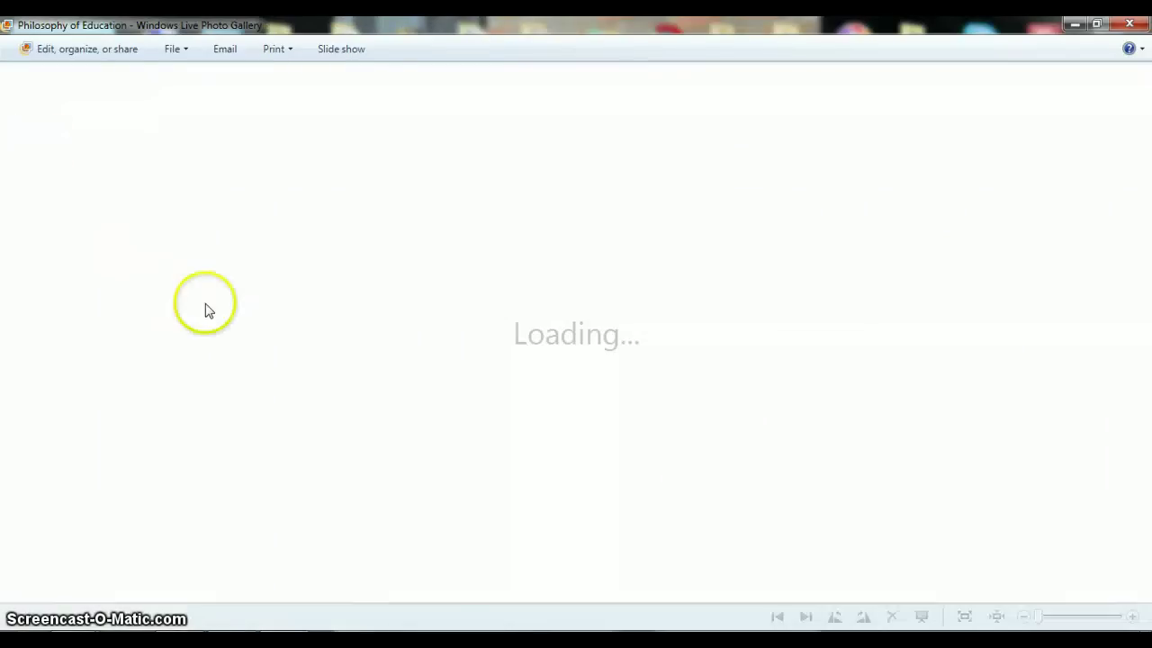